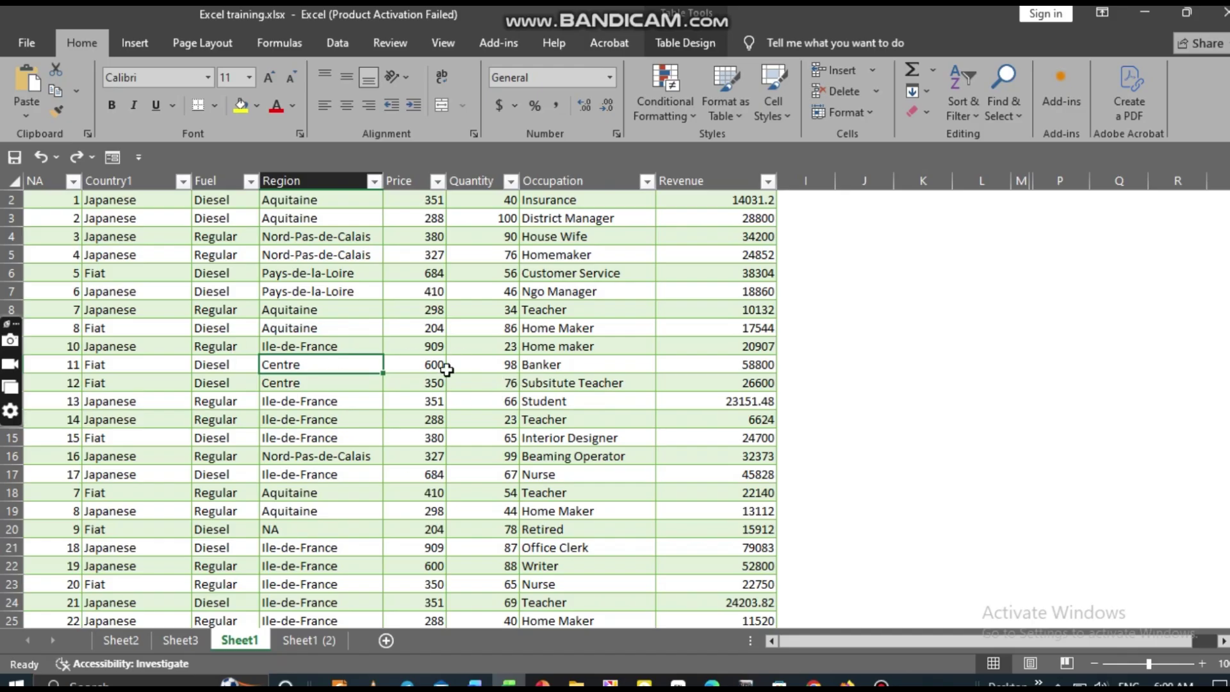
Insert a PivotTable based on Table5 and place it on a new worksheet
{"action": "left_click", "coordinate": [144, 37]}
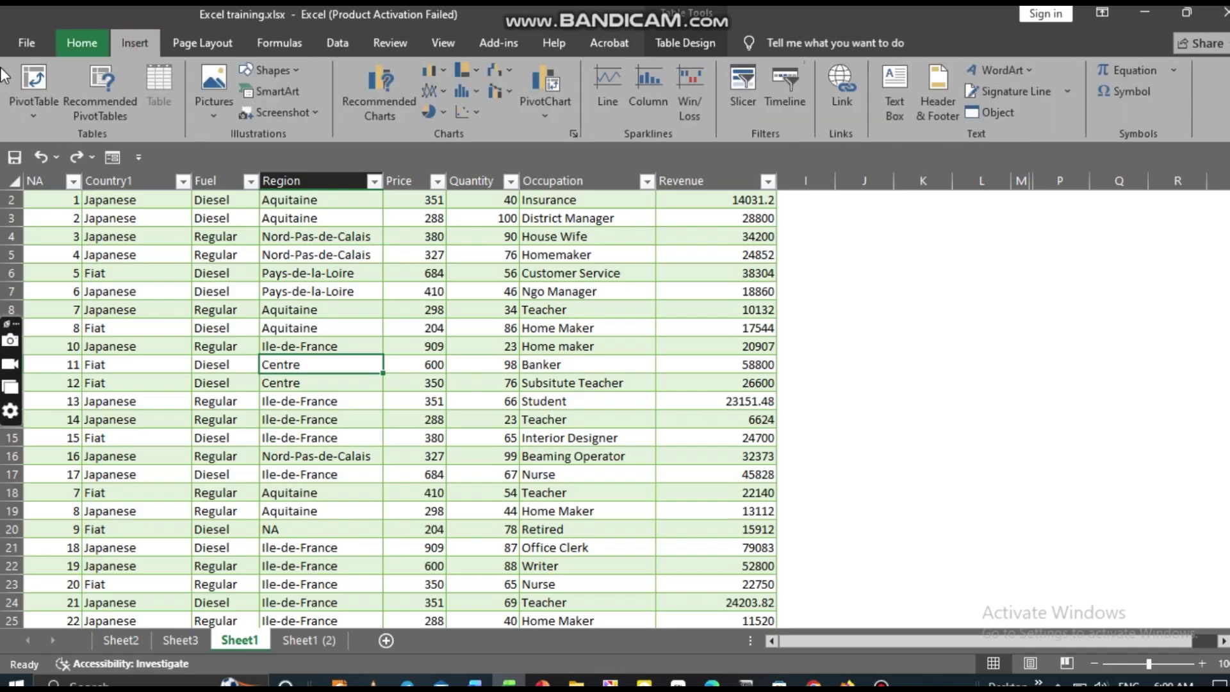
{"action": "left_click", "coordinate": [34, 113]}
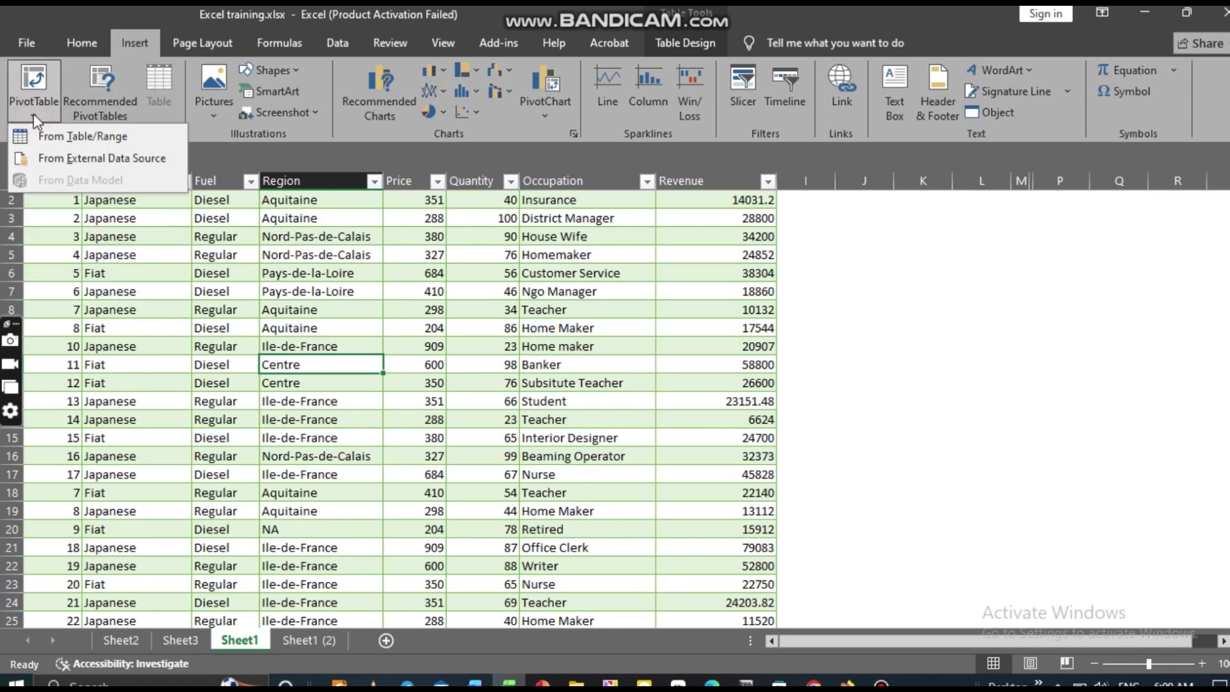
{"action": "left_click", "coordinate": [64, 136]}
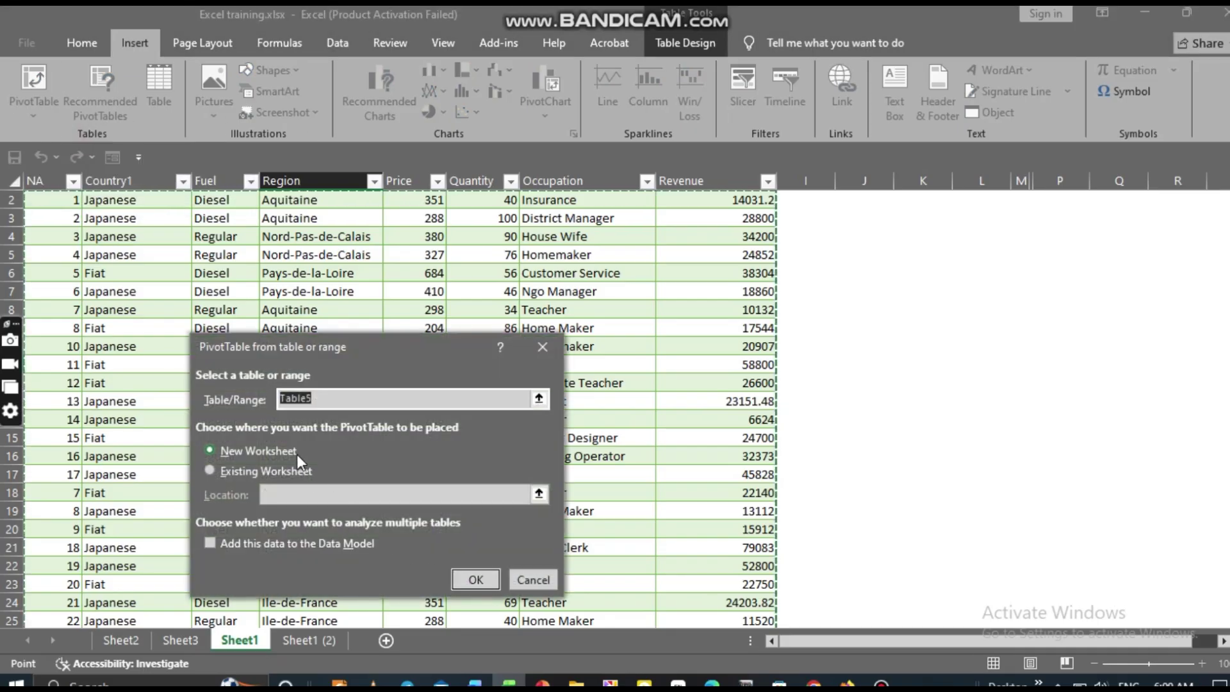
{"action": "left_click", "coordinate": [476, 580]}
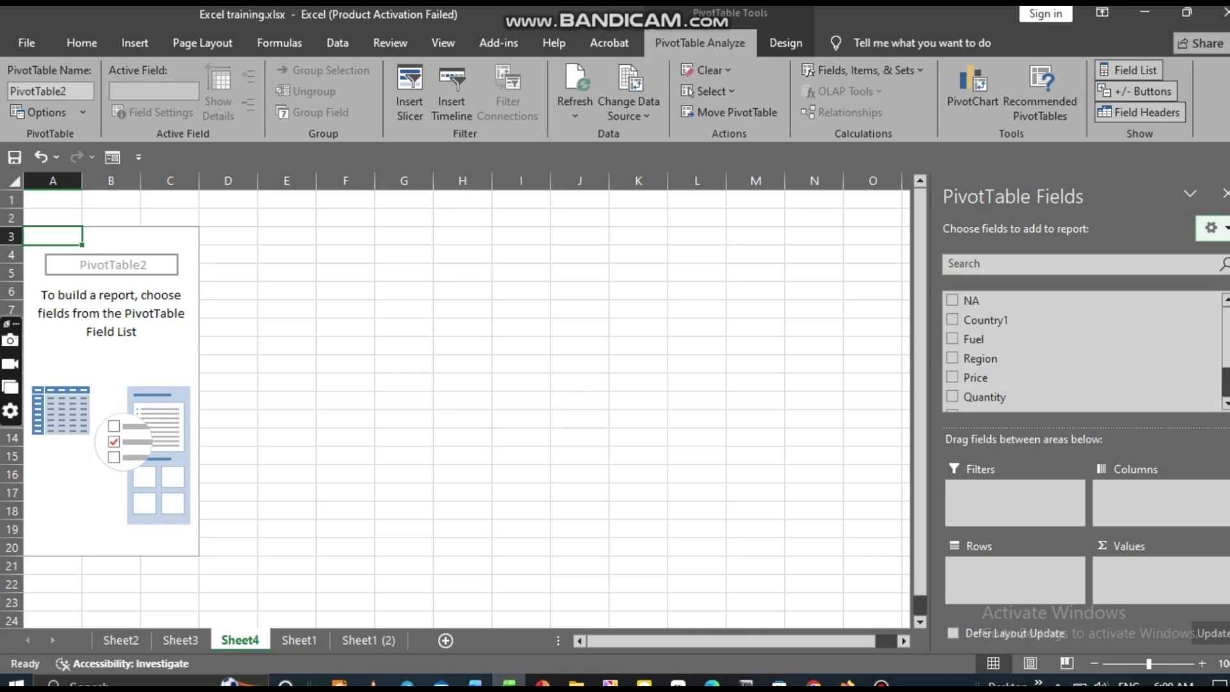
Arrange the PivotTable field and area sections side by side, and return them to the stacked layout
{"action": "left_click", "coordinate": [1226, 229]}
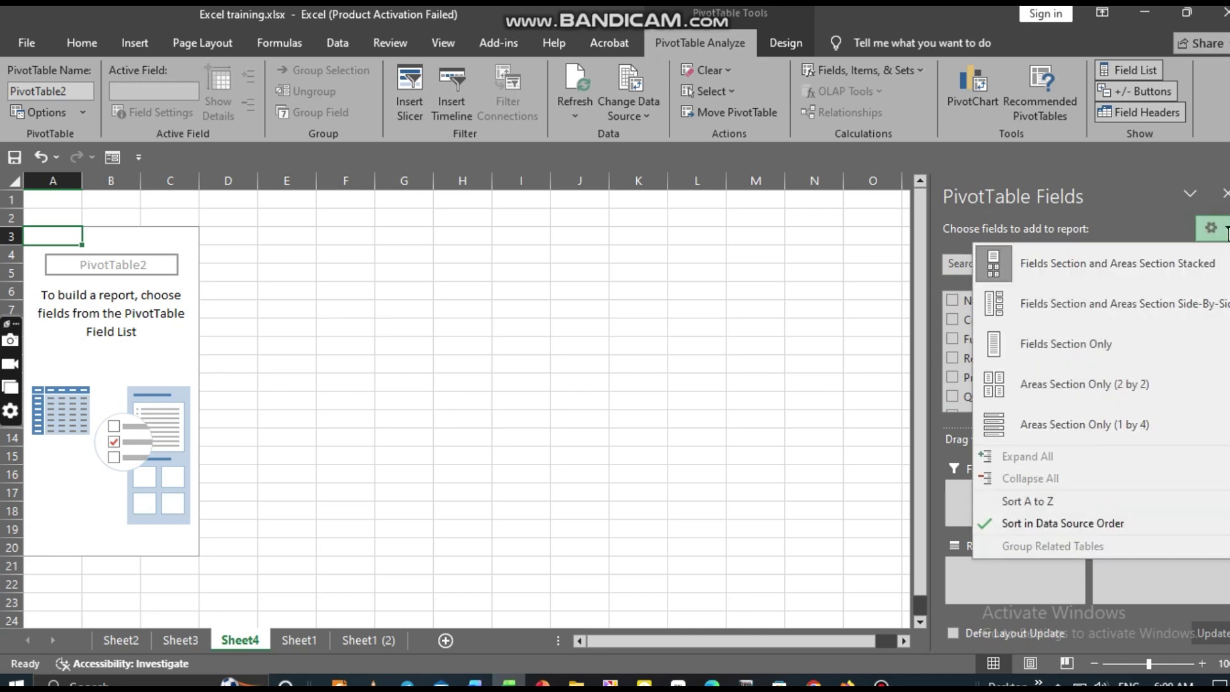
{"action": "left_click", "coordinate": [1048, 305]}
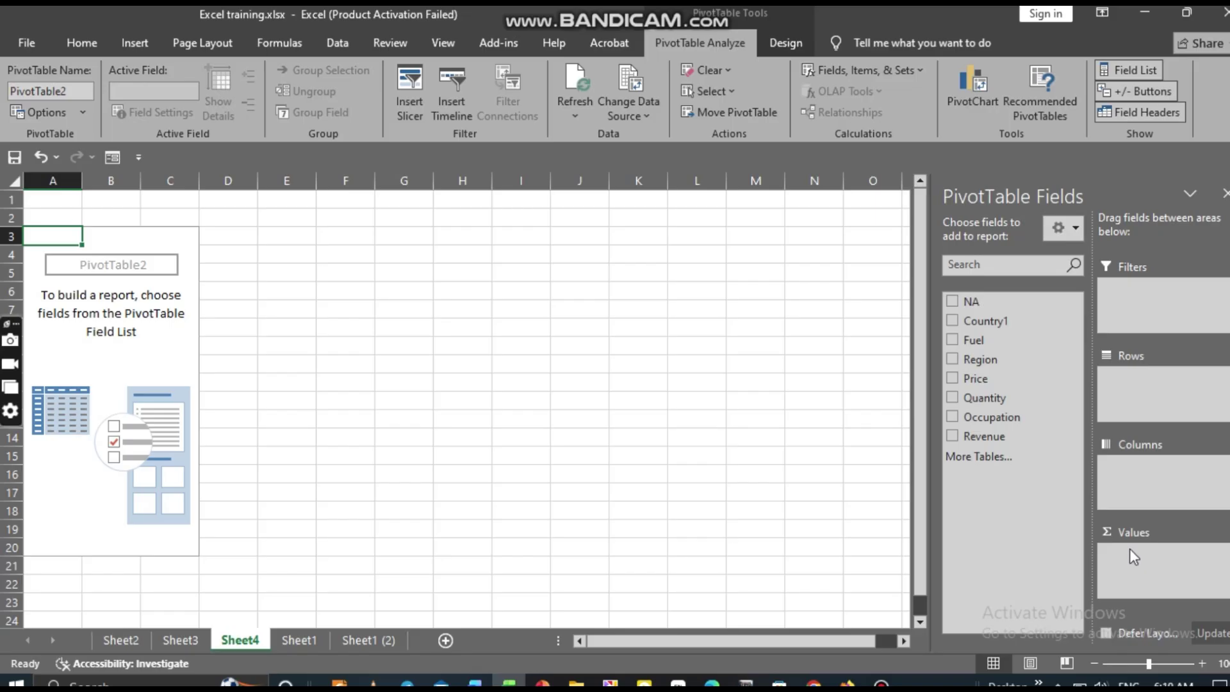
{"action": "left_click", "coordinate": [1076, 228]}
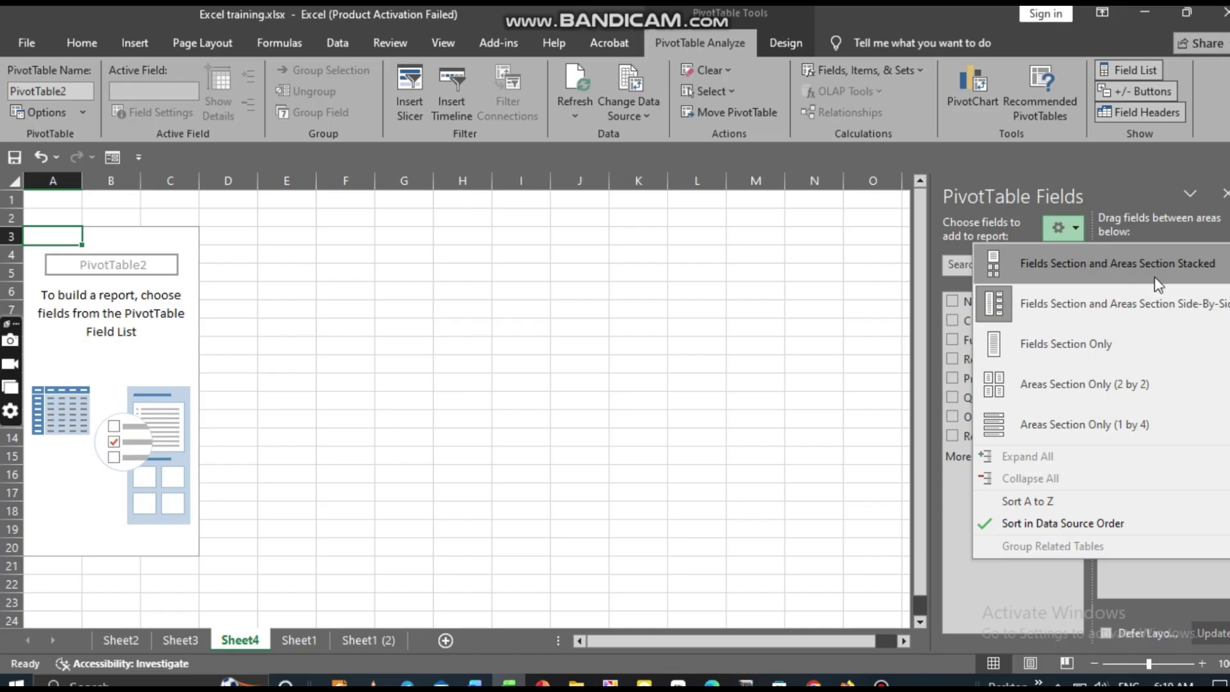
{"action": "left_click", "coordinate": [1179, 268]}
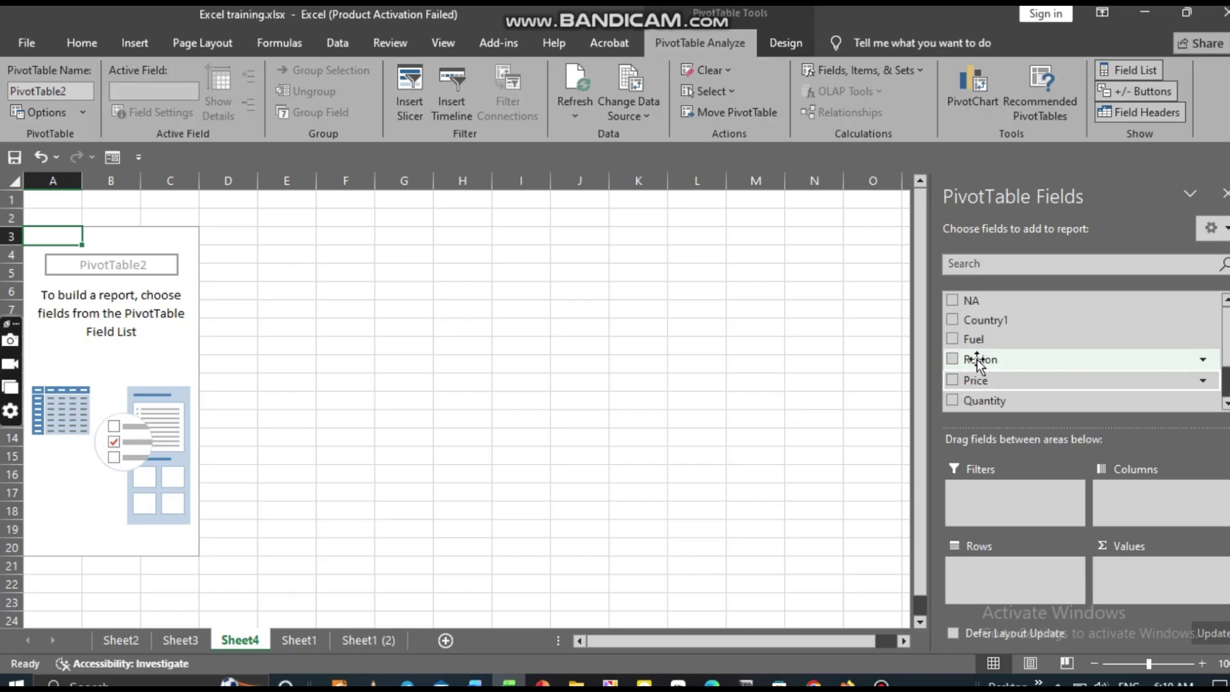
Build the PivotTable with Region in the rows area and the sum of Revenue in the values area
{"action": "left_click_drag", "start_coordinate": [977, 362], "coordinate": [975, 570]}
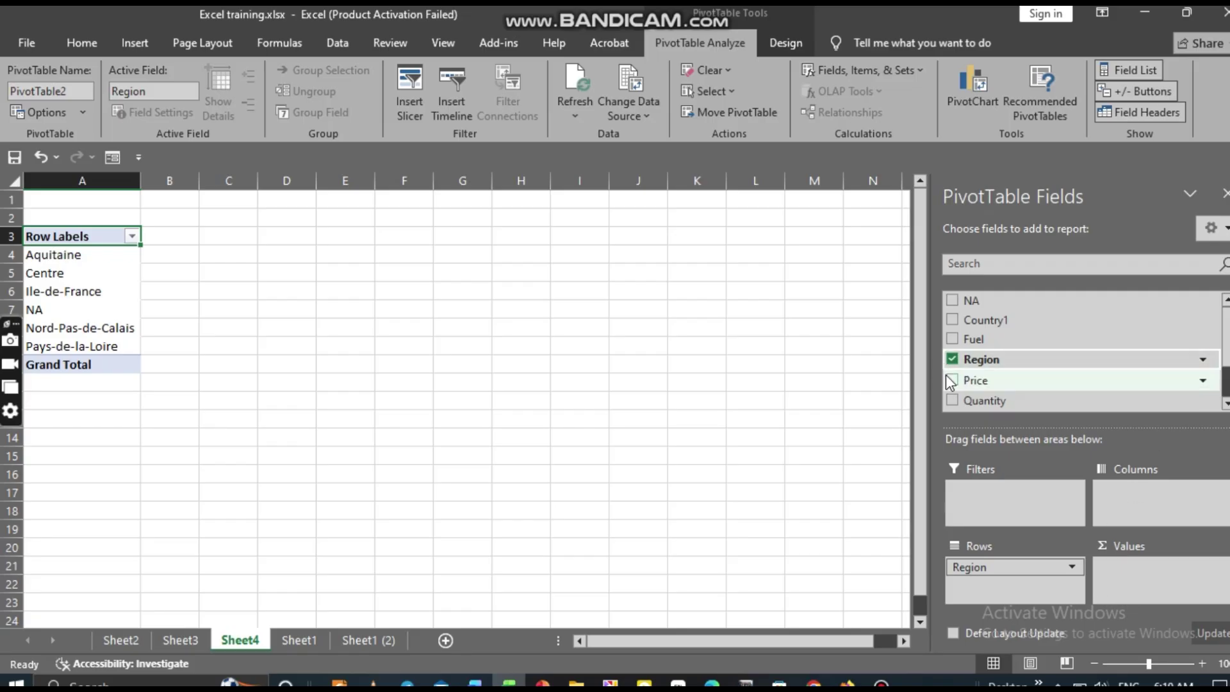
{"action": "scroll", "coordinate": [950, 383], "scroll_direction": "down", "scroll_amount": 1}
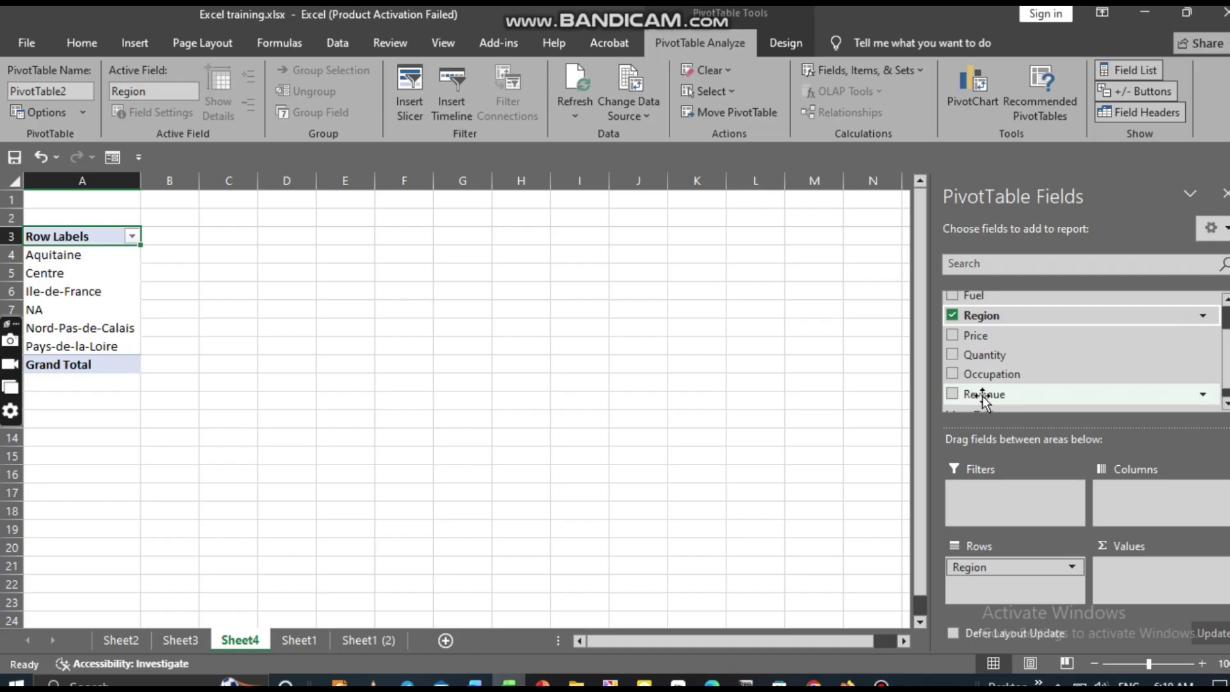
{"action": "left_click_drag", "start_coordinate": [982, 394], "coordinate": [1129, 576]}
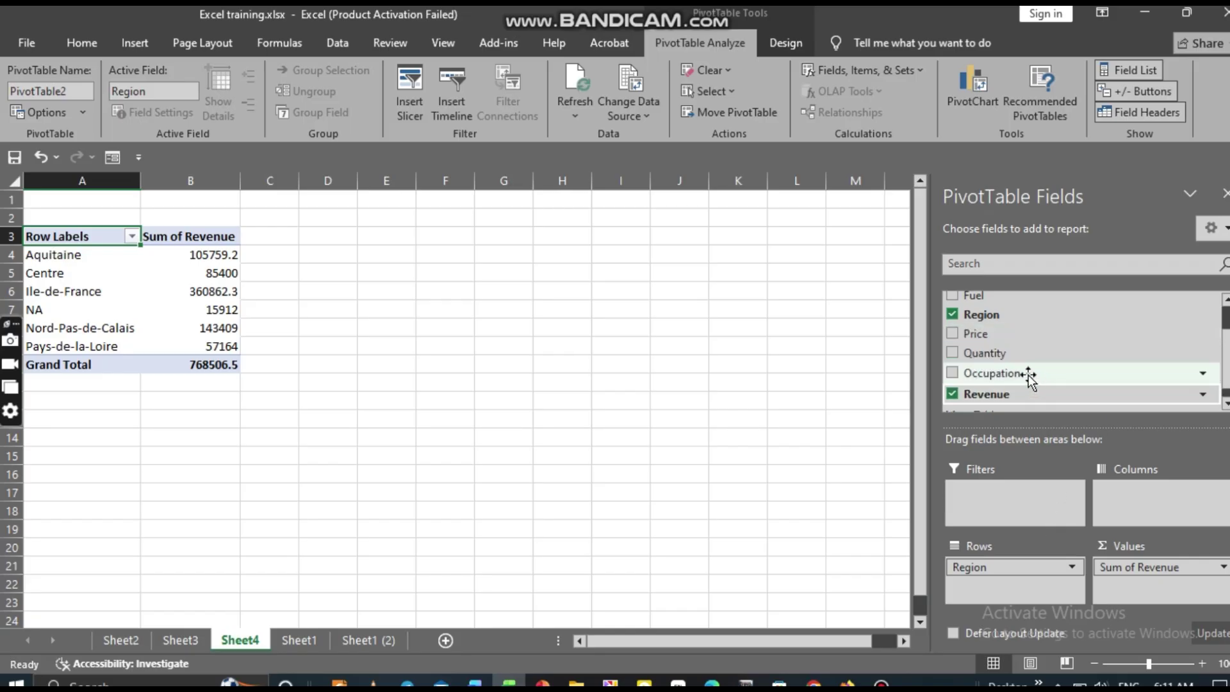
Break the regional revenue down by fuel type by placing the Fuel field in the columns area
{"action": "scroll", "coordinate": [1028, 378], "scroll_direction": "down", "scroll_amount": 1}
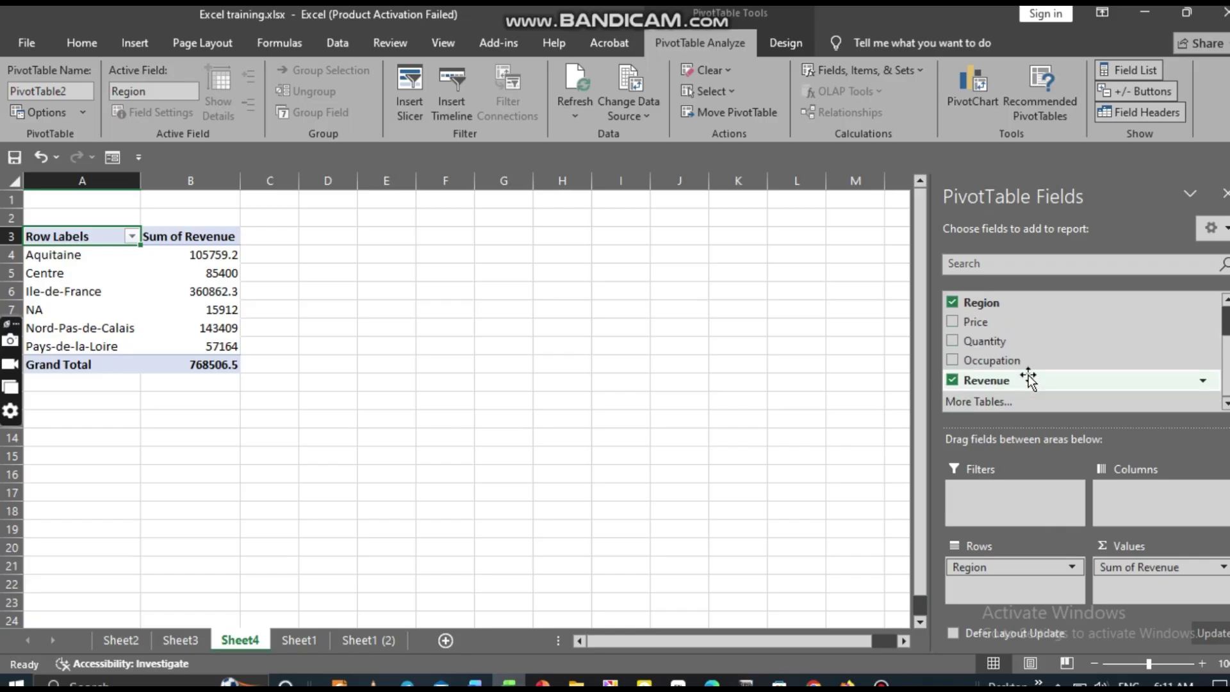
{"action": "scroll", "coordinate": [1026, 378], "scroll_direction": "up", "scroll_amount": 2}
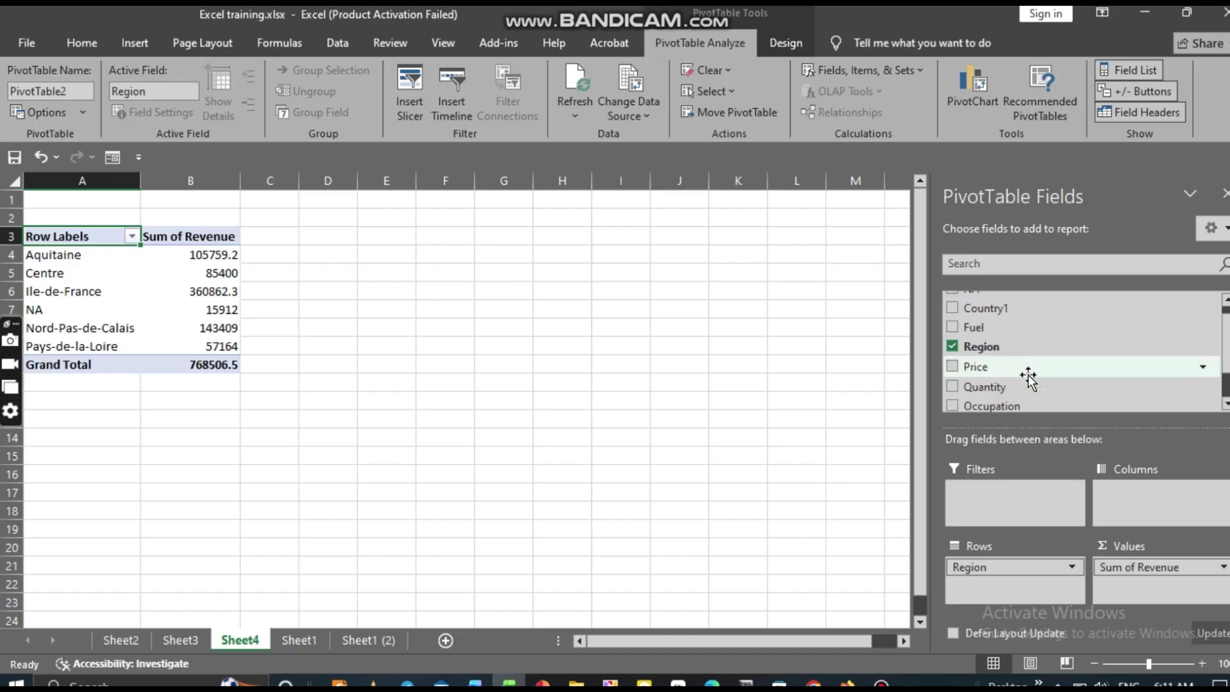
{"action": "left_click_drag", "start_coordinate": [973, 330], "coordinate": [1128, 497]}
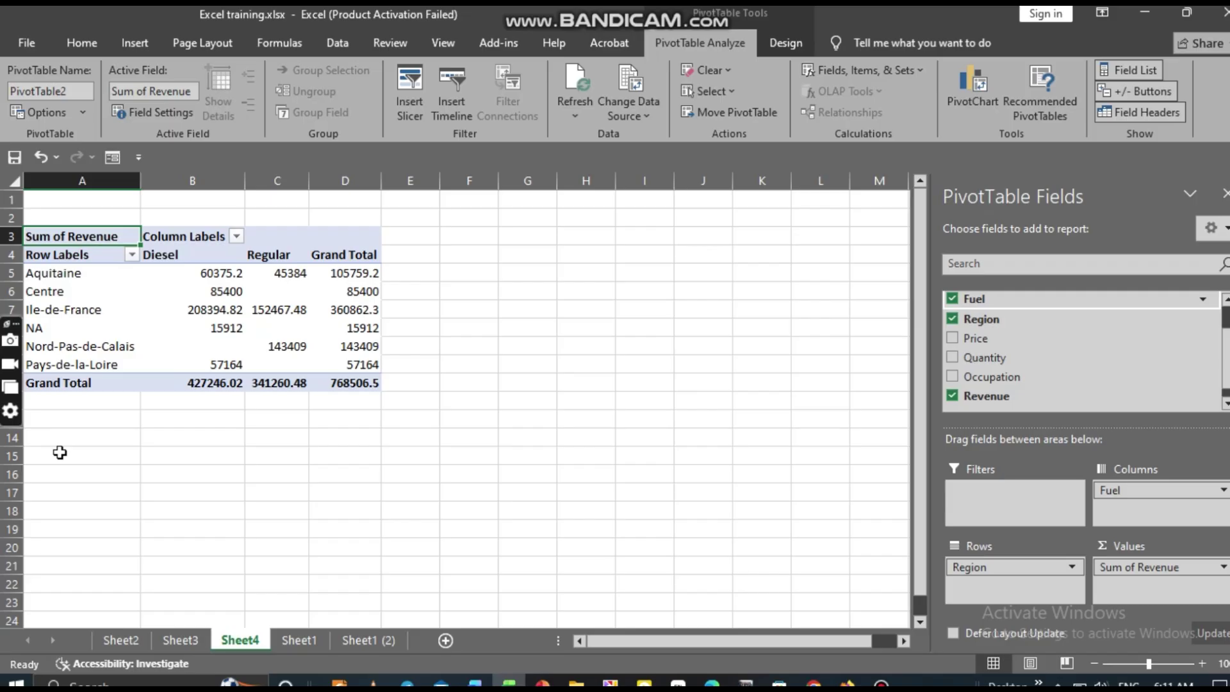
{"action": "left_click", "coordinate": [235, 239]}
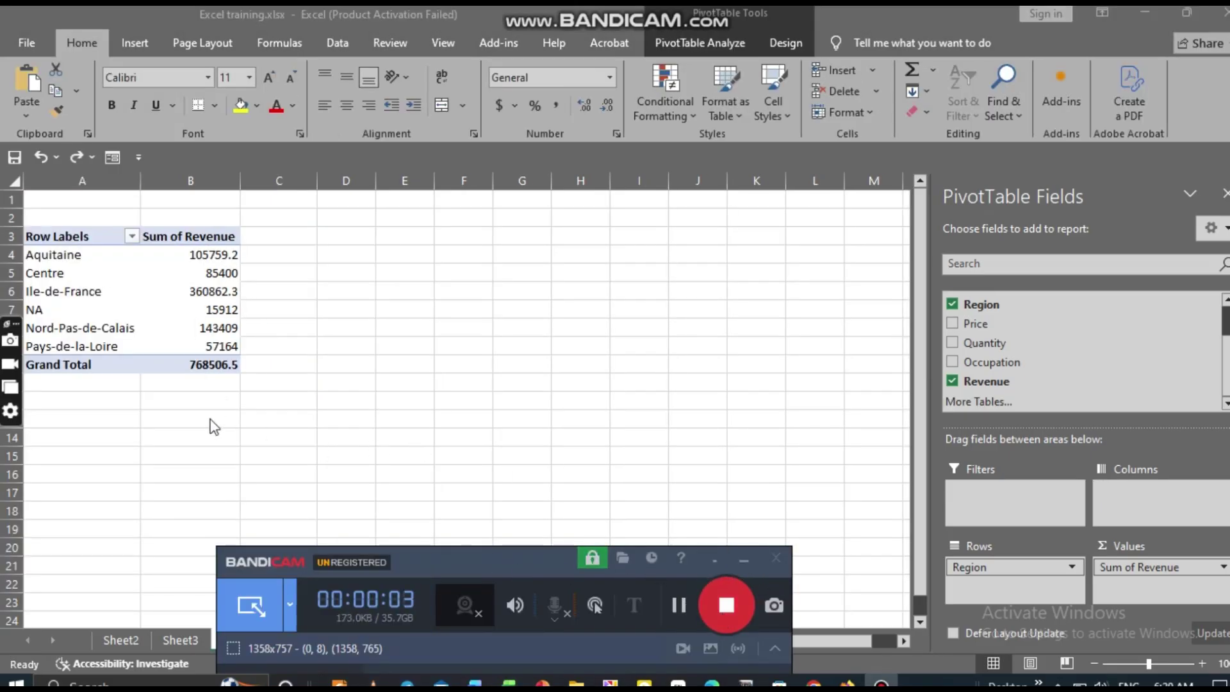
{"action": "left_click", "coordinate": [709, 559]}
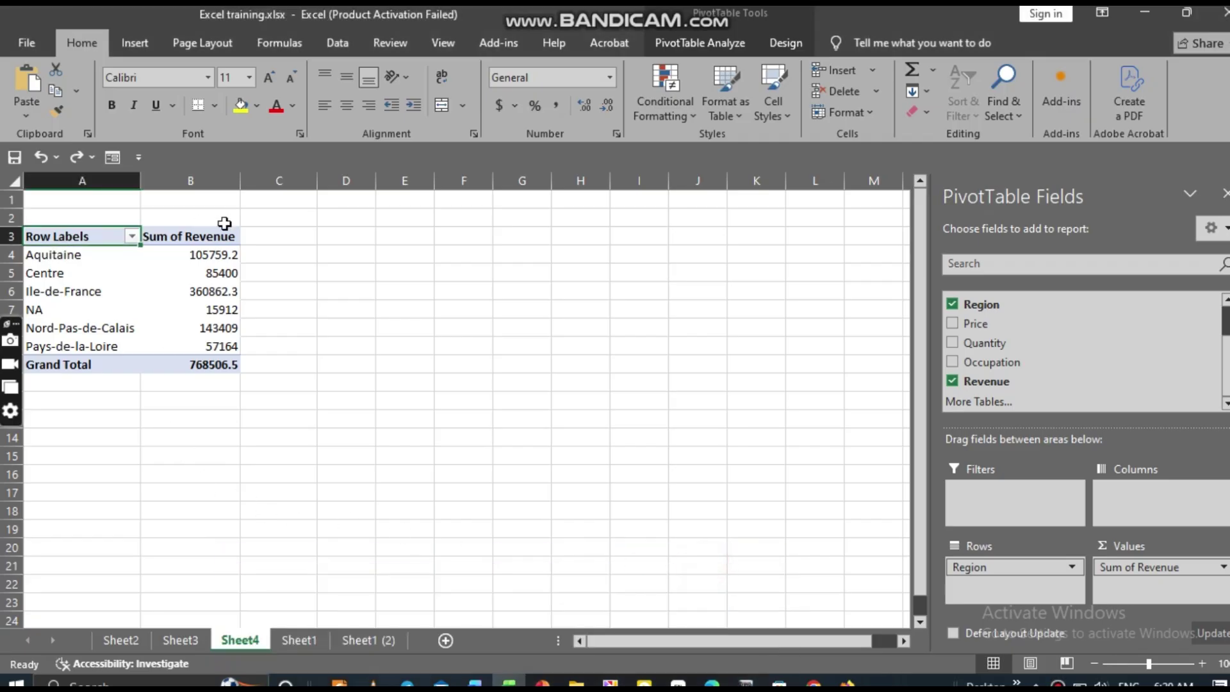
Sort the PivotTable regions by Sum of Revenue from largest to smallest
{"action": "mouse_move", "coordinate": [209, 314]}
{"action": "mouse_move", "coordinate": [232, 285]}
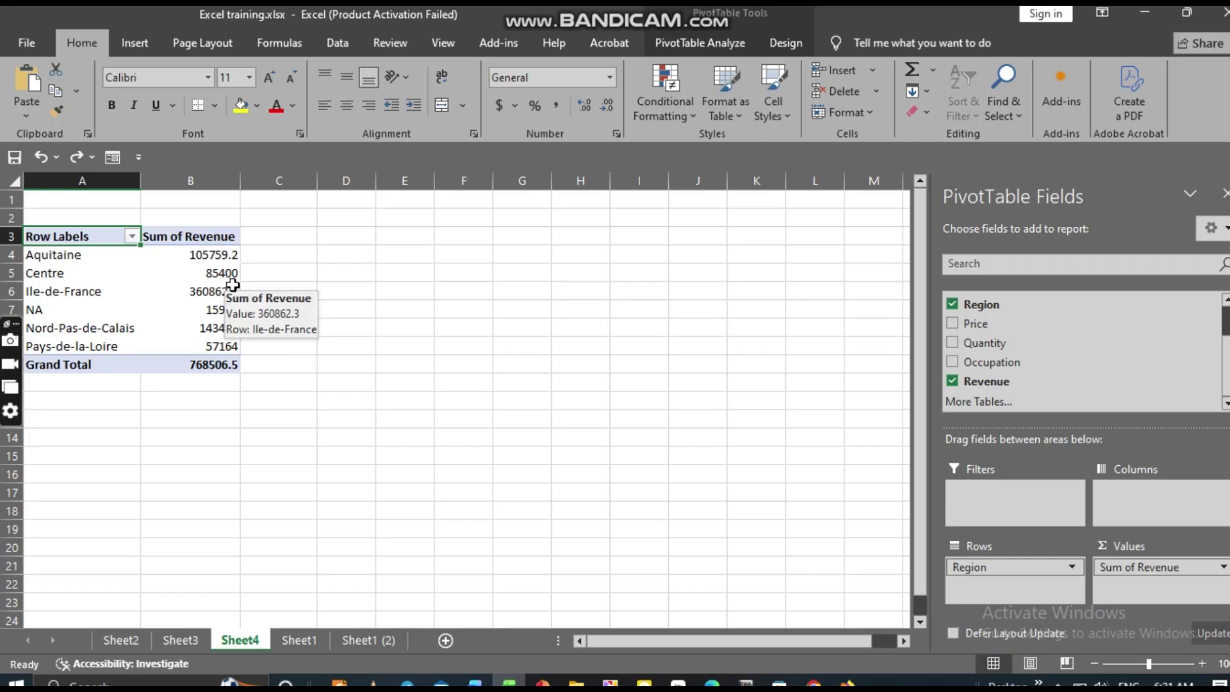
{"action": "right_click", "coordinate": [205, 259]}
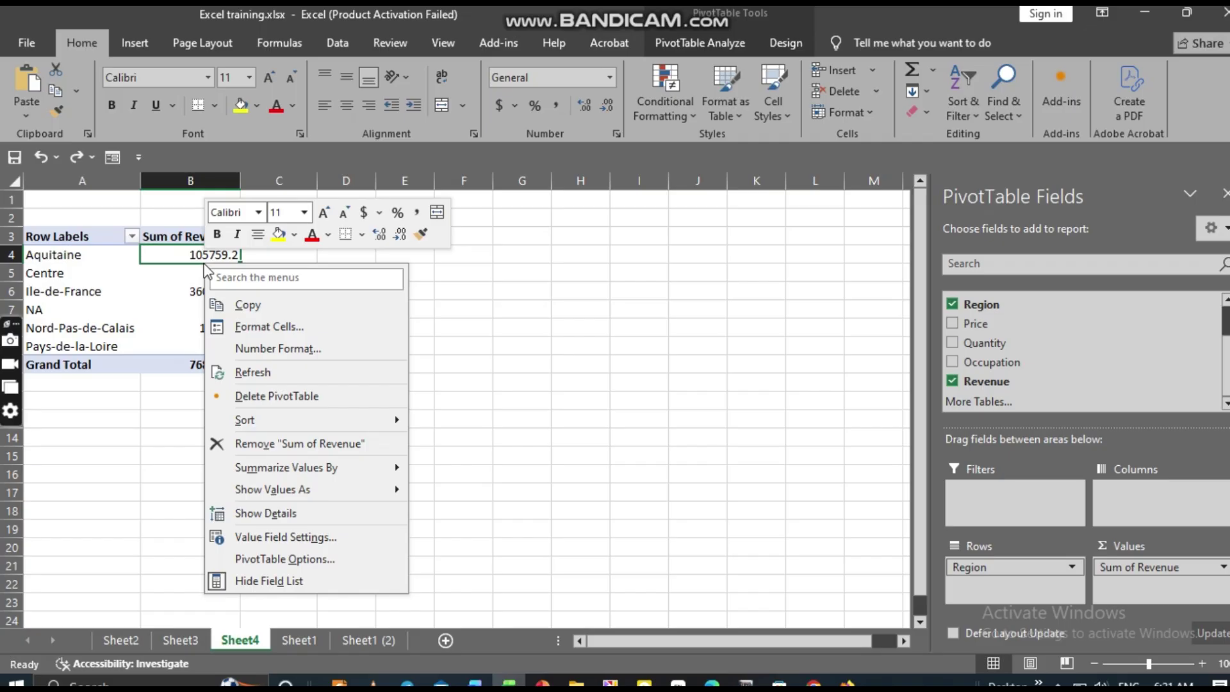
{"action": "mouse_move", "coordinate": [257, 423]}
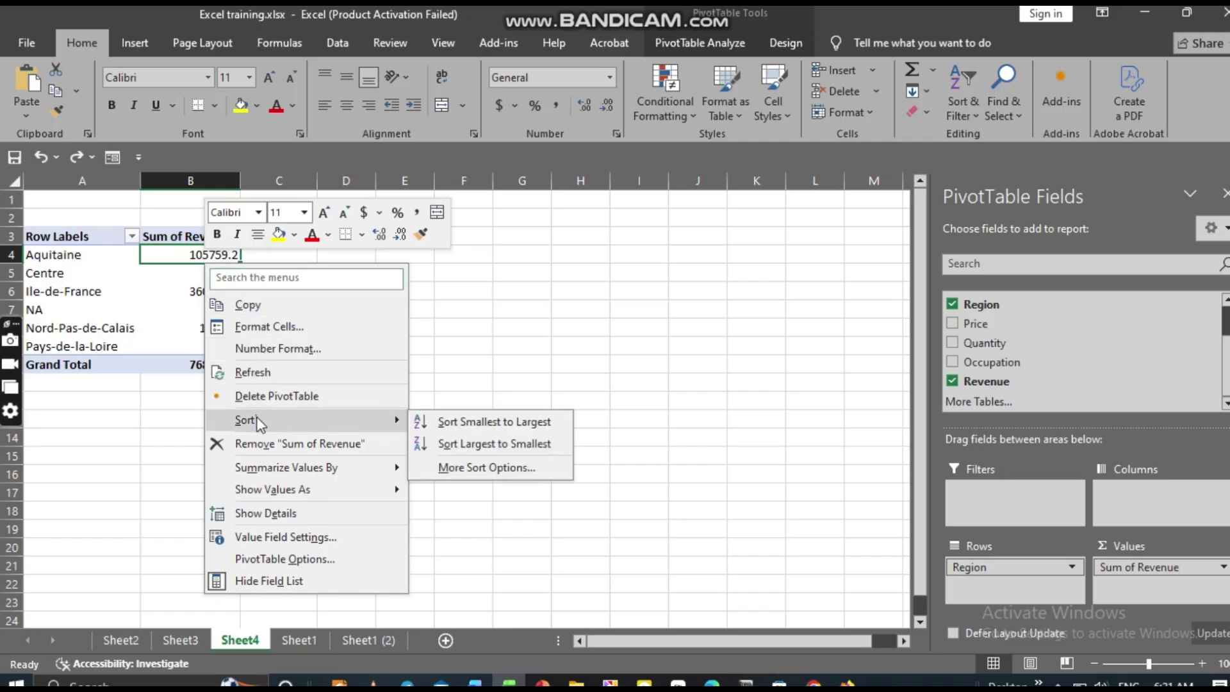
{"action": "left_click", "coordinate": [520, 452]}
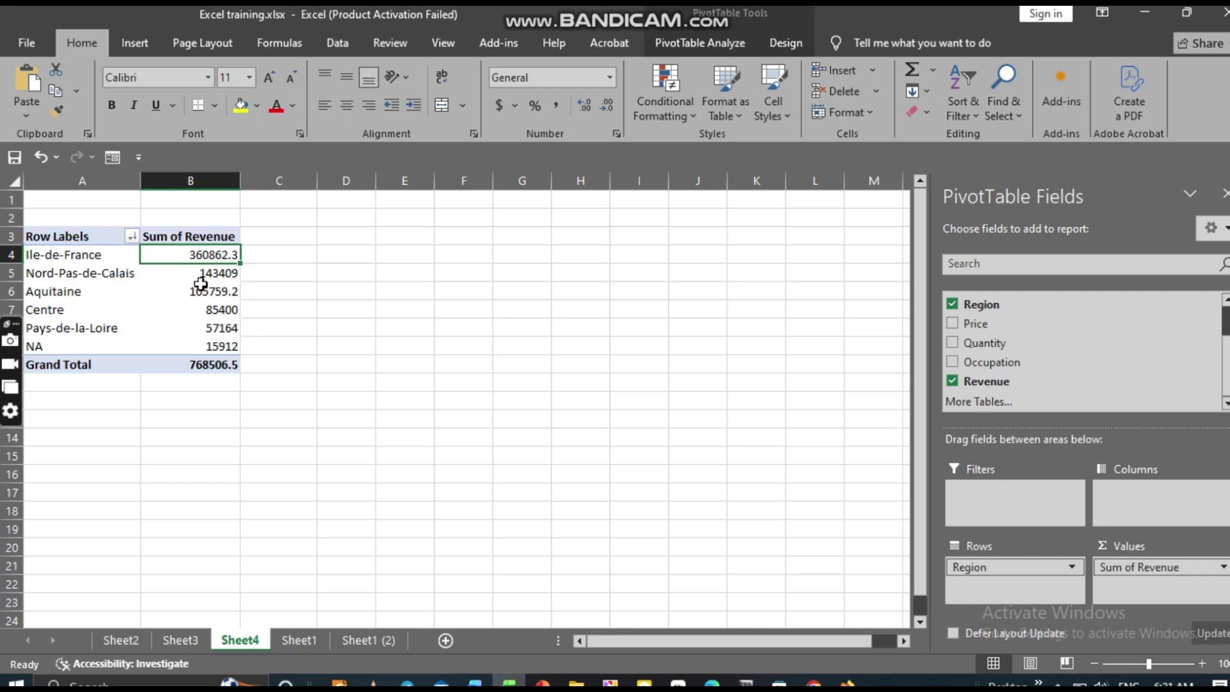
{"action": "mouse_move", "coordinate": [201, 283]}
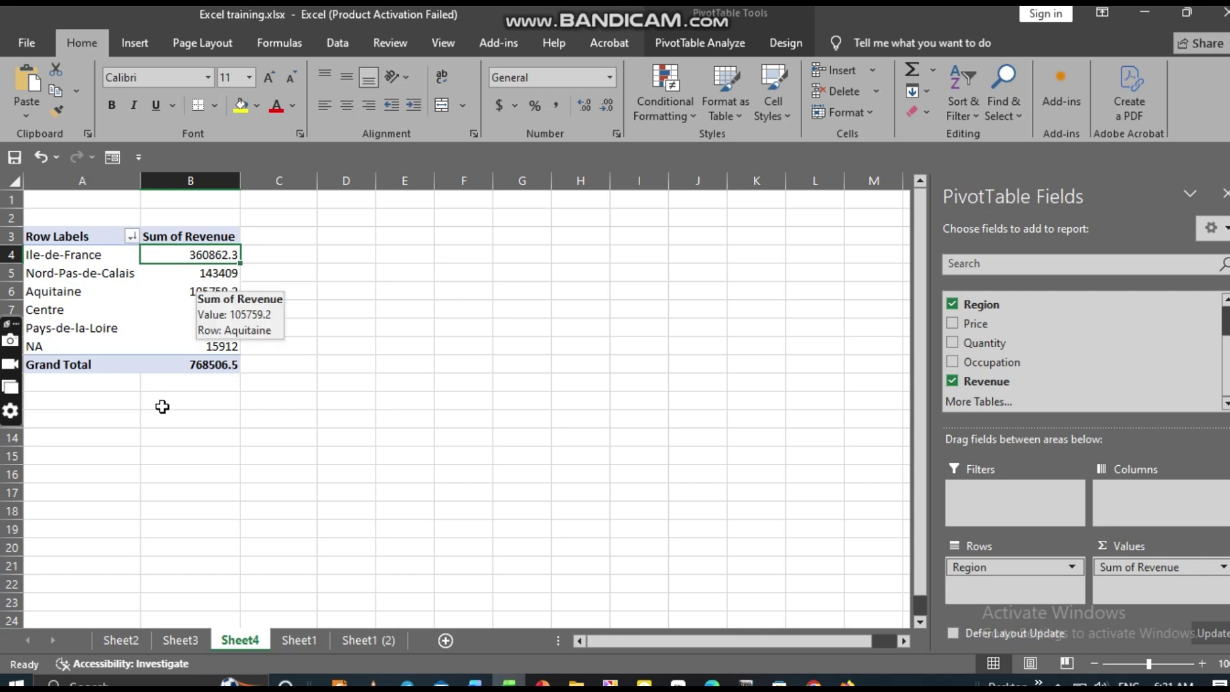
{"action": "left_click", "coordinate": [344, 323]}
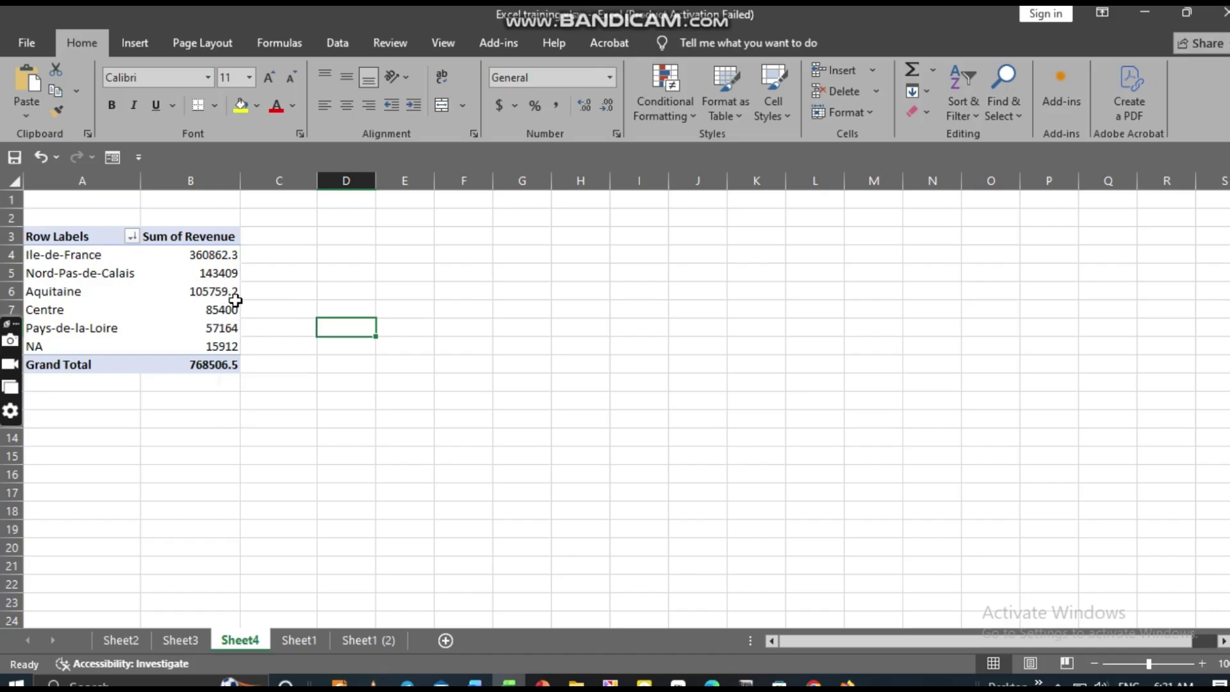
Show the Sum of Revenue values as % of Grand Total, and undo that change
{"action": "mouse_move", "coordinate": [235, 300]}
{"action": "left_click", "coordinate": [211, 277]}
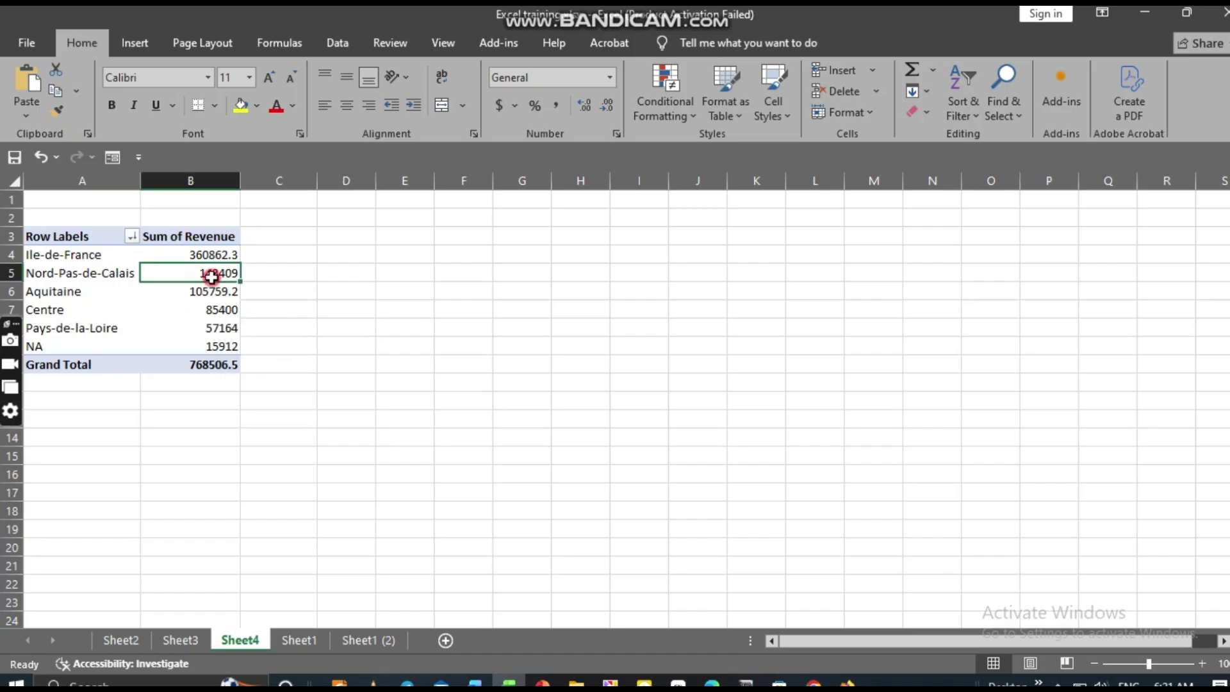
{"action": "right_click", "coordinate": [211, 277]}
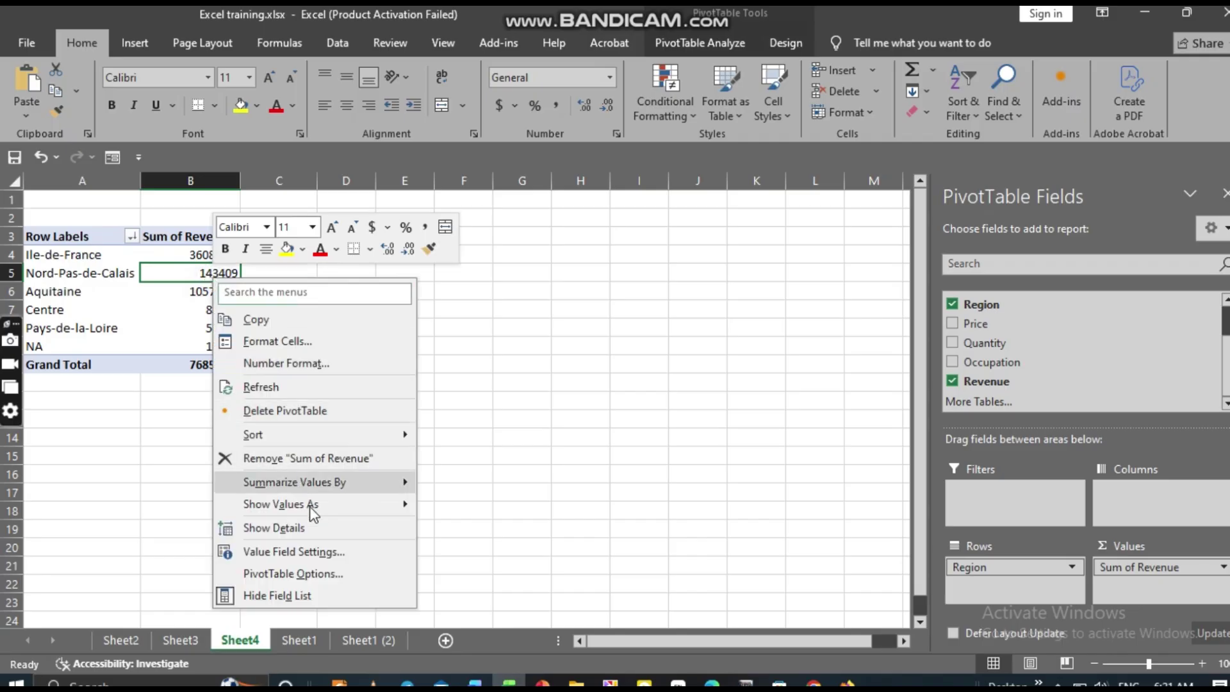
{"action": "mouse_move", "coordinate": [309, 508]}
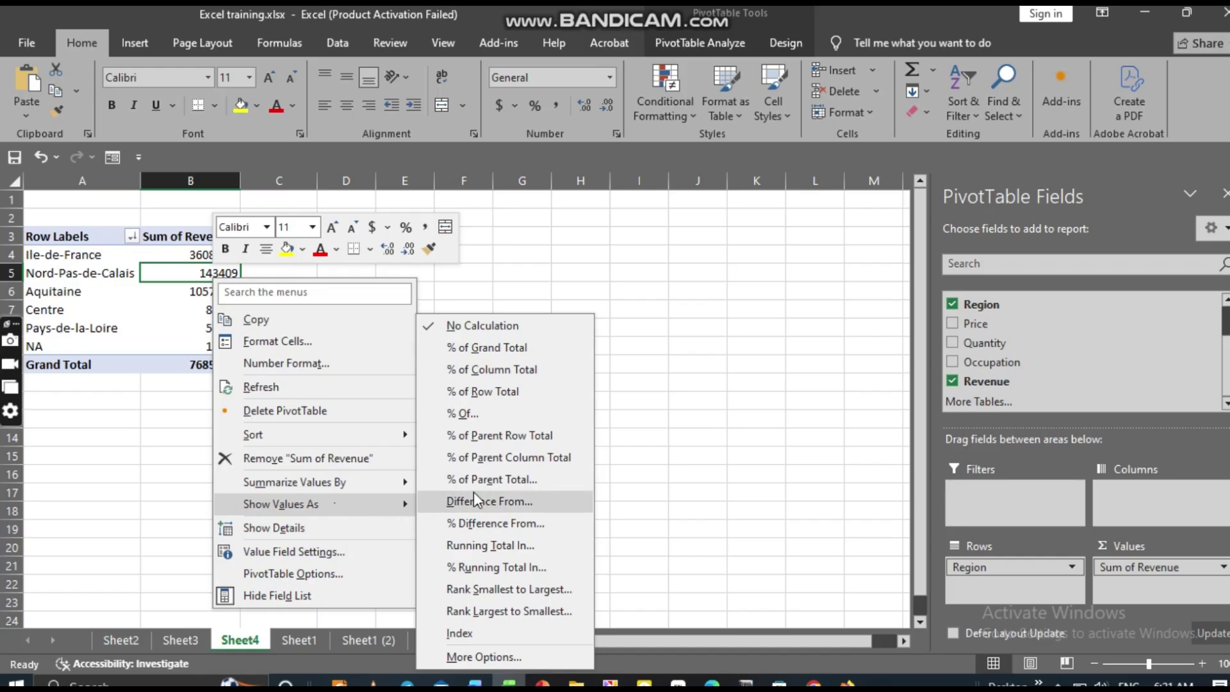
{"action": "left_click", "coordinate": [497, 350]}
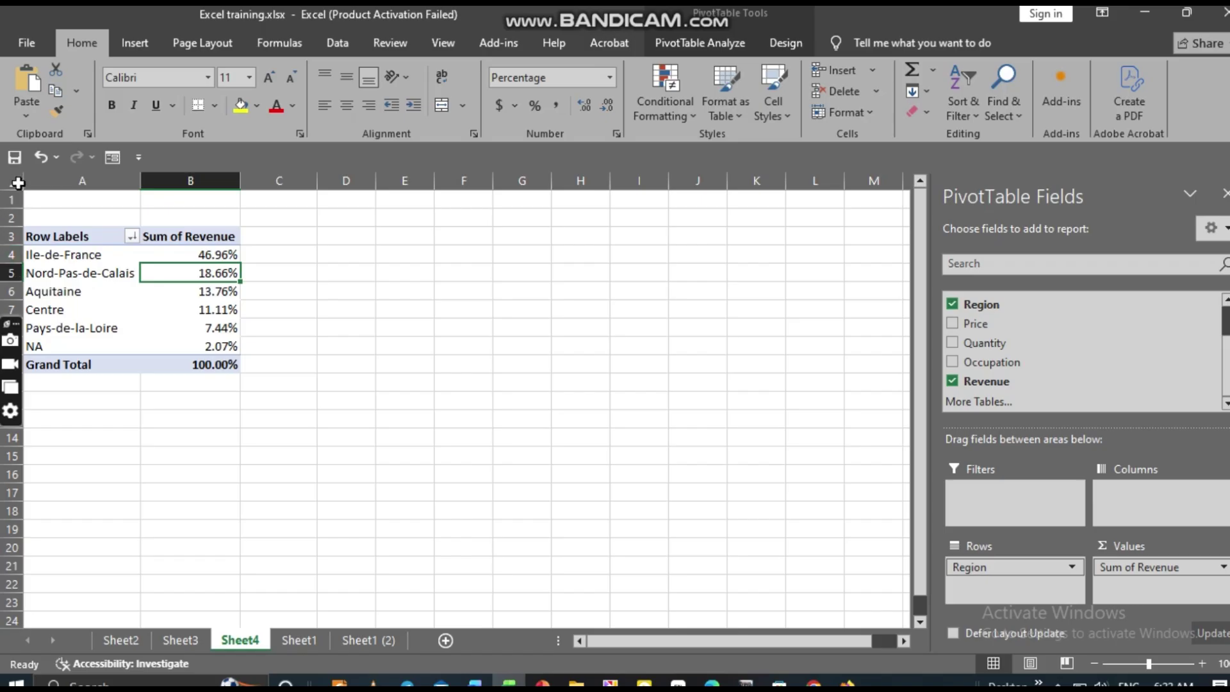
{"action": "left_click", "coordinate": [37, 156]}
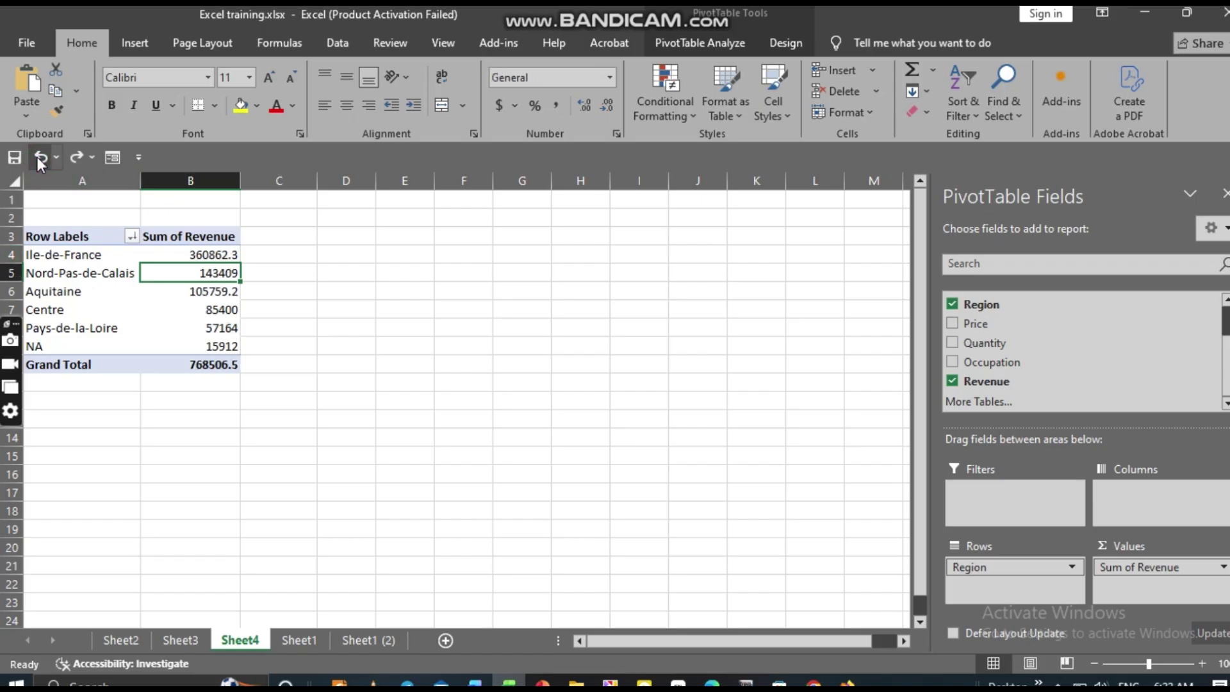
Set the number format of the Sum of Revenue values to Currency with the $ symbol and 2 decimal places
{"action": "right_click", "coordinate": [221, 280]}
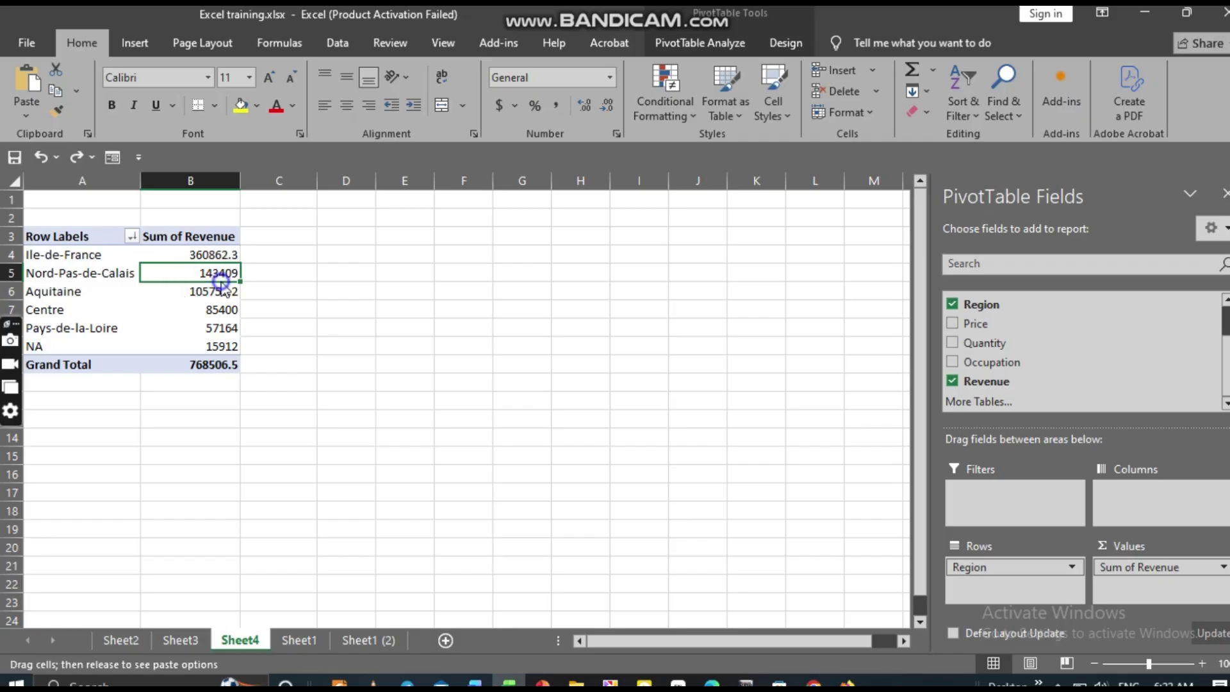
{"action": "left_click", "coordinate": [269, 310]}
{"action": "left_click", "coordinate": [233, 290]}
{"action": "right_click", "coordinate": [221, 292]}
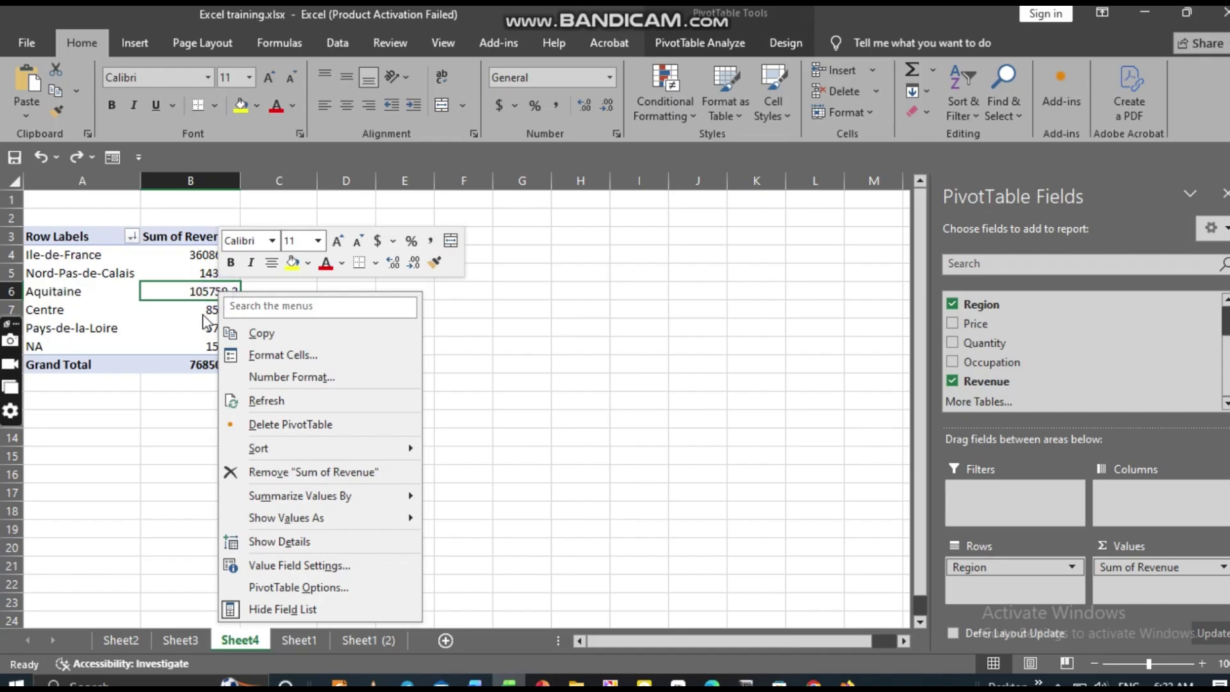
{"action": "left_click", "coordinate": [279, 377]}
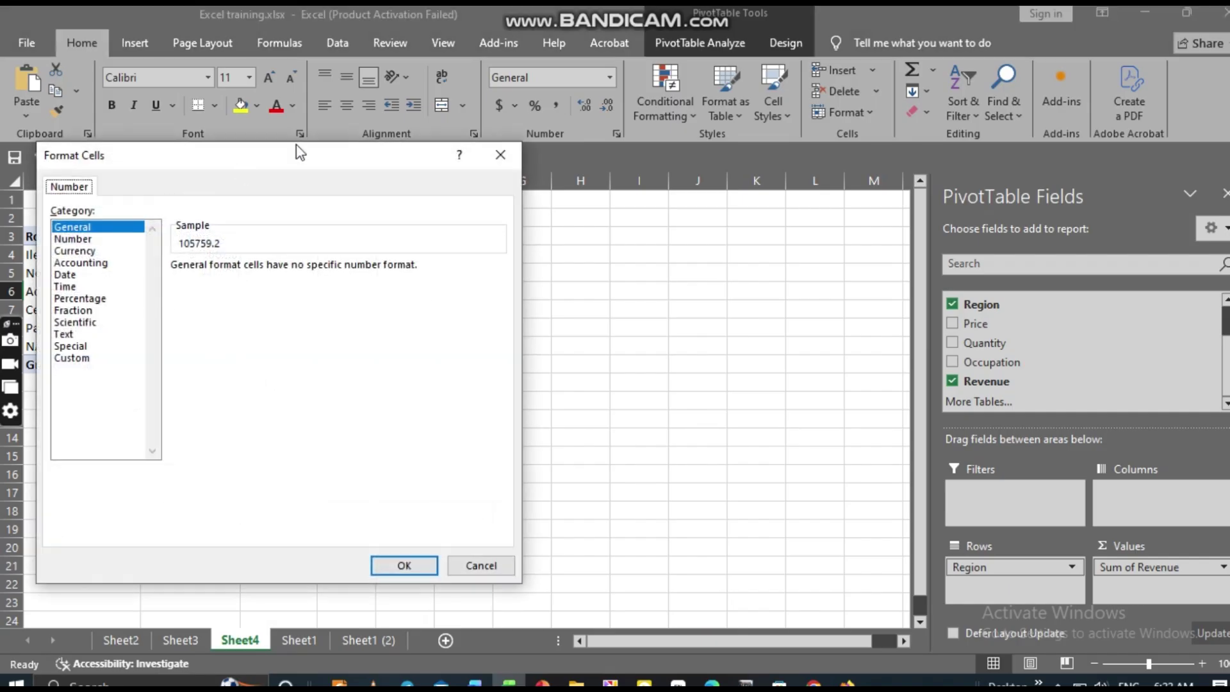
{"action": "left_click_drag", "start_coordinate": [298, 151], "coordinate": [464, 190]}
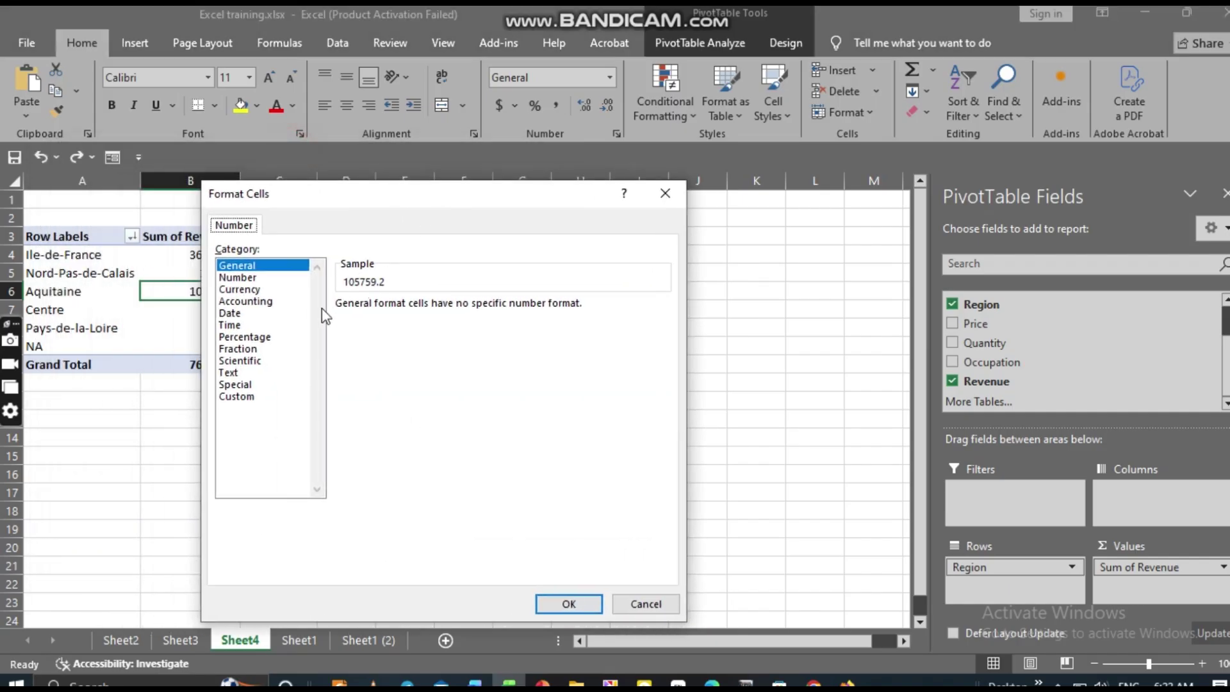
{"action": "left_click", "coordinate": [246, 291]}
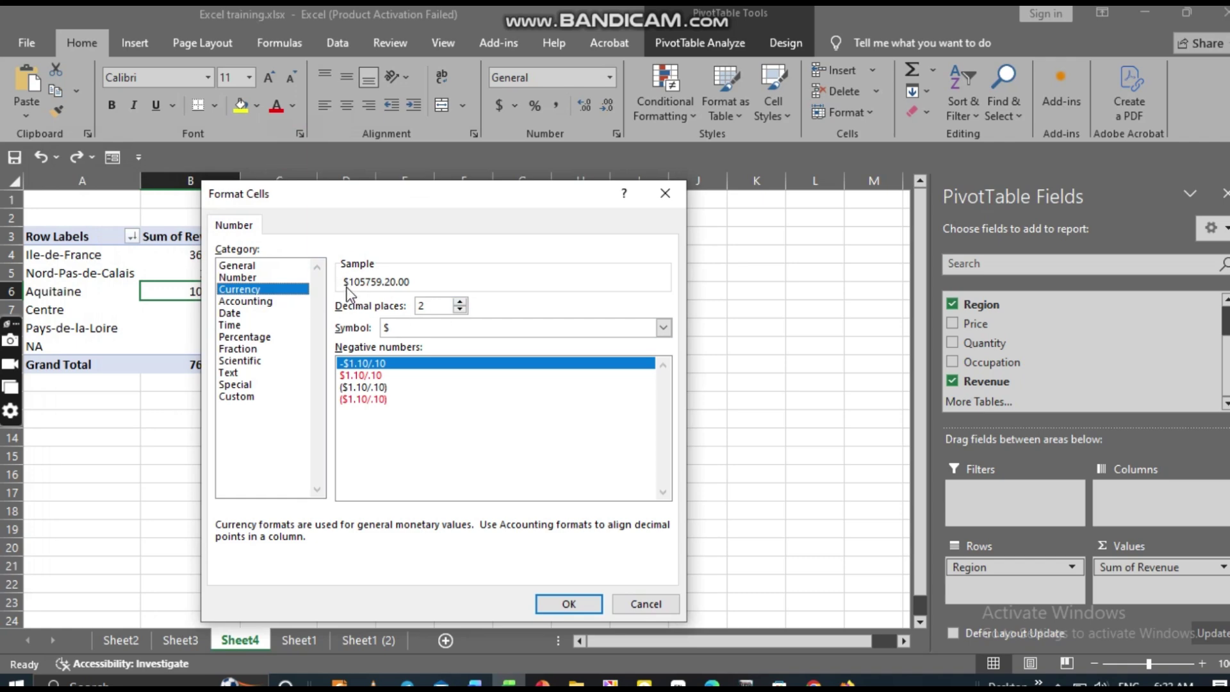
{"action": "left_click", "coordinate": [569, 604]}
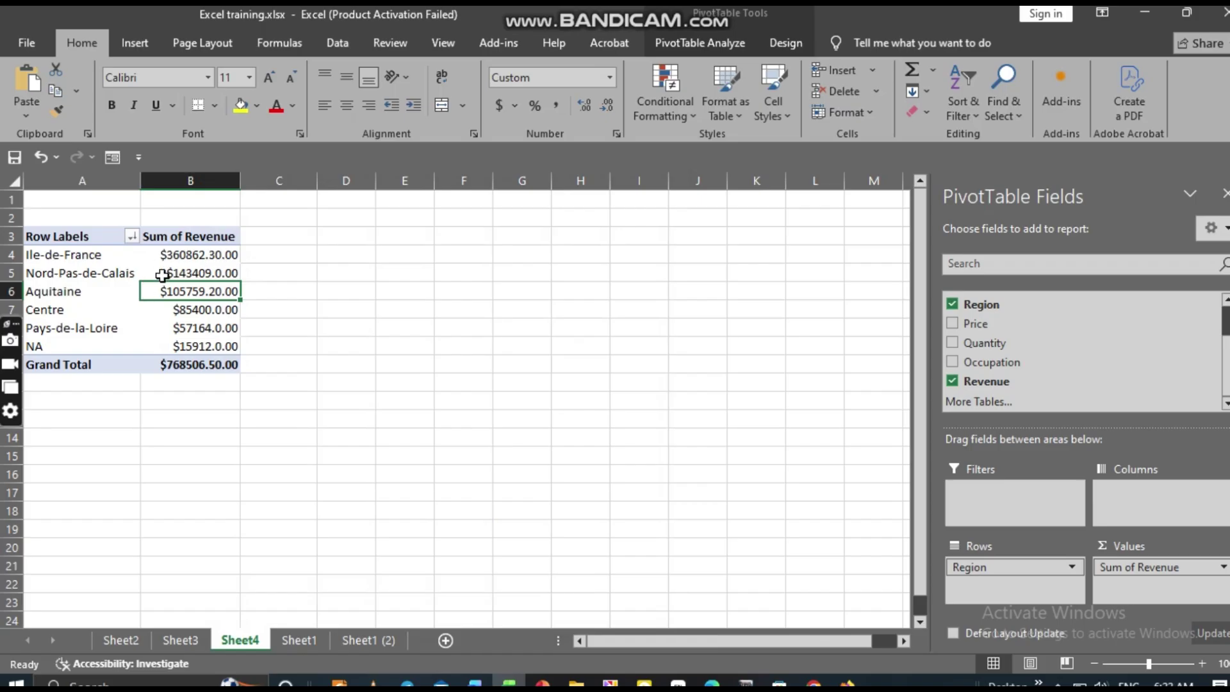
{"action": "left_click_drag", "start_coordinate": [170, 255], "coordinate": [185, 301]}
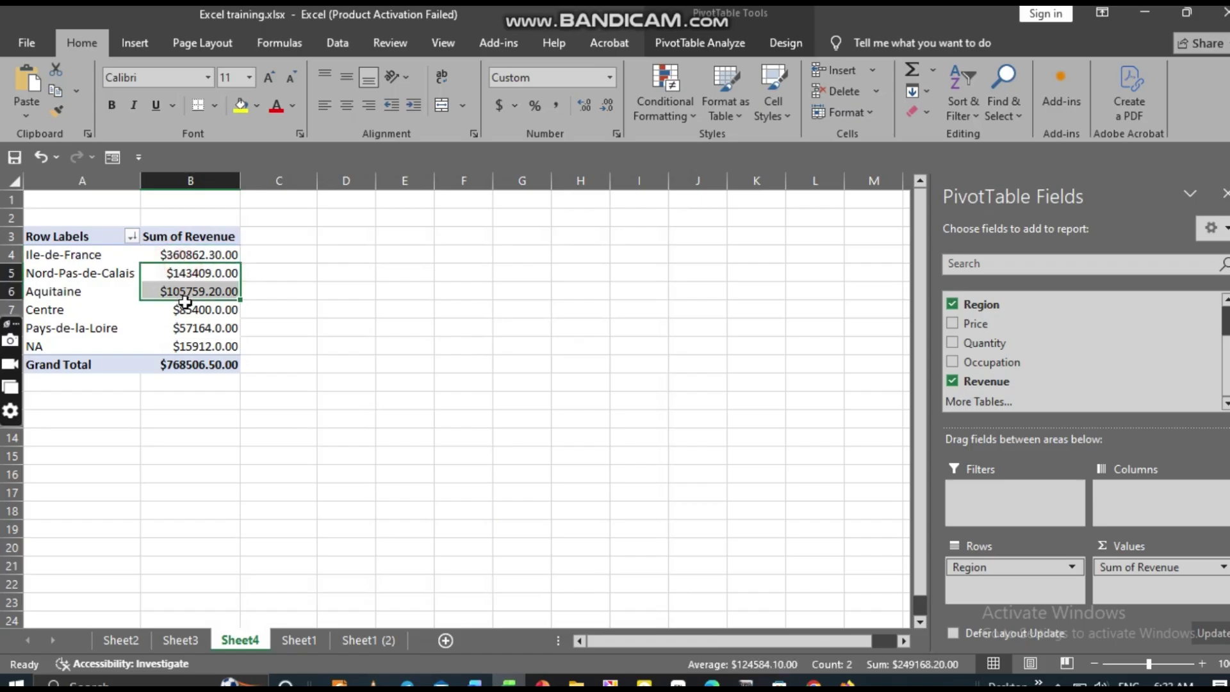
{"action": "left_click", "coordinate": [185, 309]}
{"action": "left_click", "coordinate": [198, 331]}
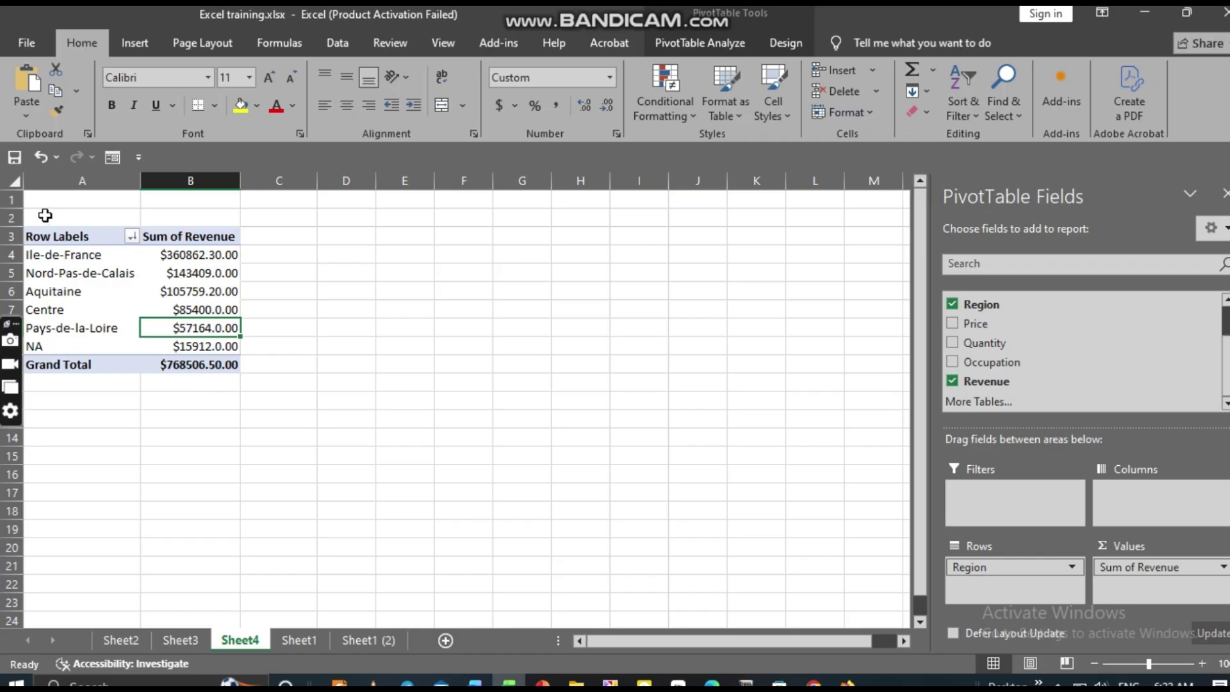
Undo the currency format of the Sum of Revenue values
{"action": "left_click", "coordinate": [39, 164]}
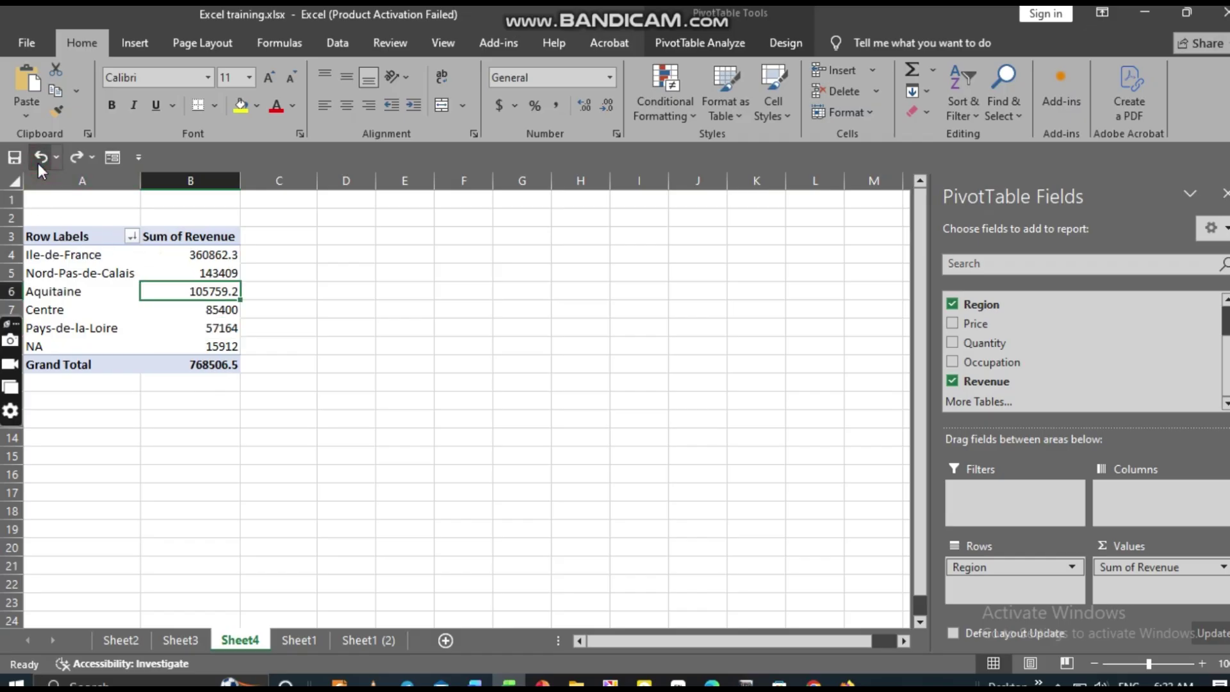
Show the Sum of Revenue values as % of Grand Total, and undo that change
{"action": "left_click", "coordinate": [205, 268]}
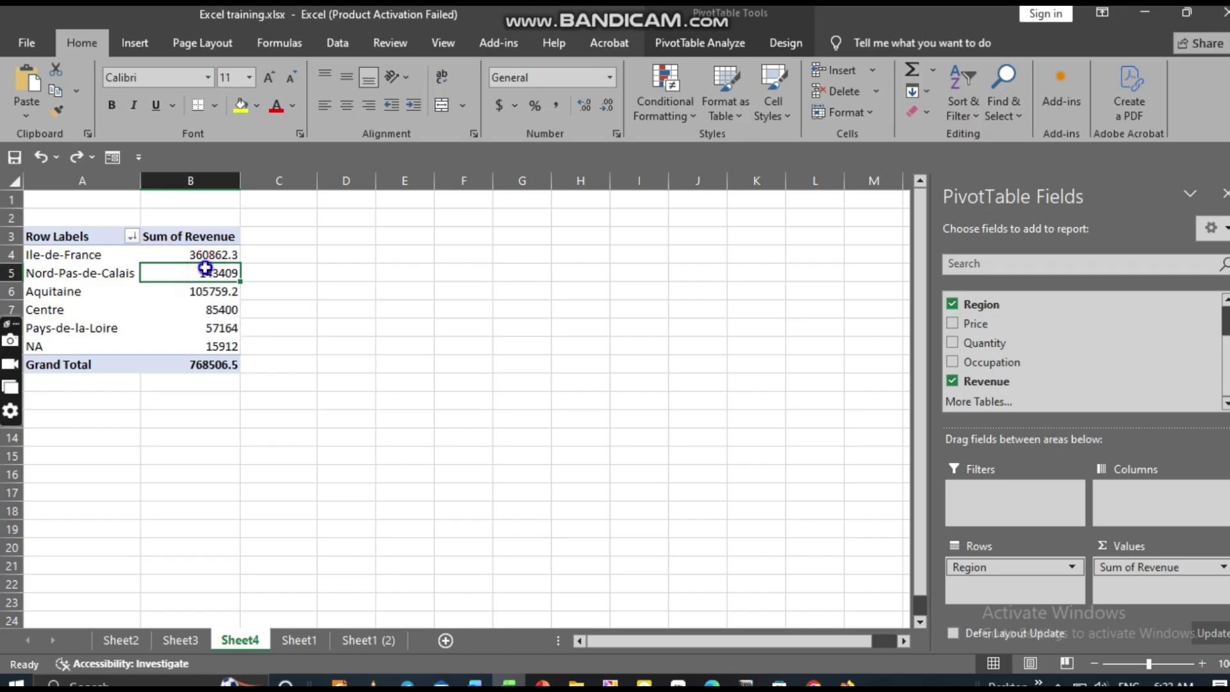
{"action": "right_click", "coordinate": [206, 269]}
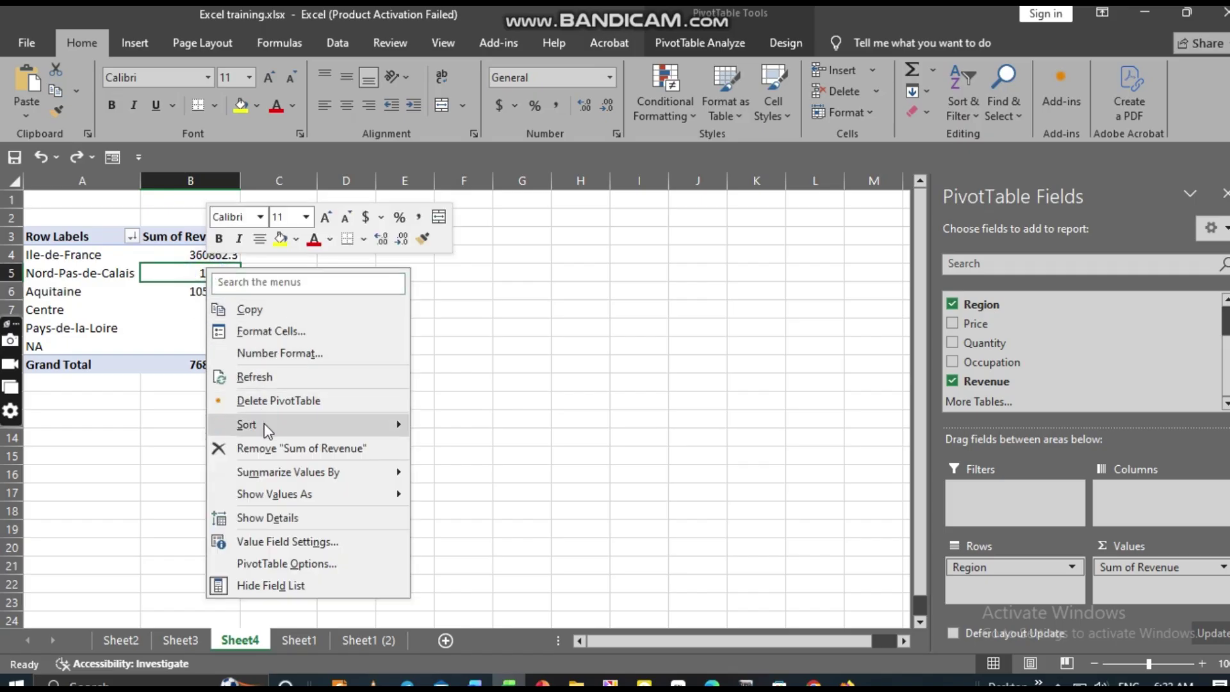
{"action": "mouse_move", "coordinate": [281, 497]}
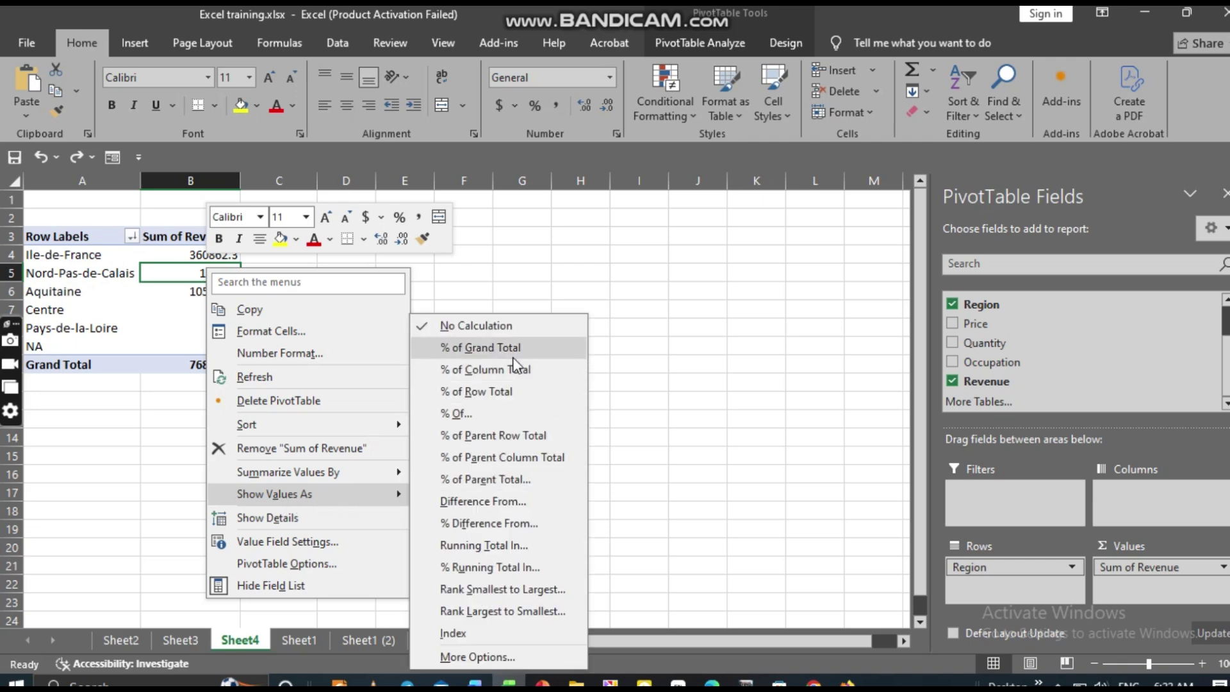
{"action": "left_click", "coordinate": [497, 351]}
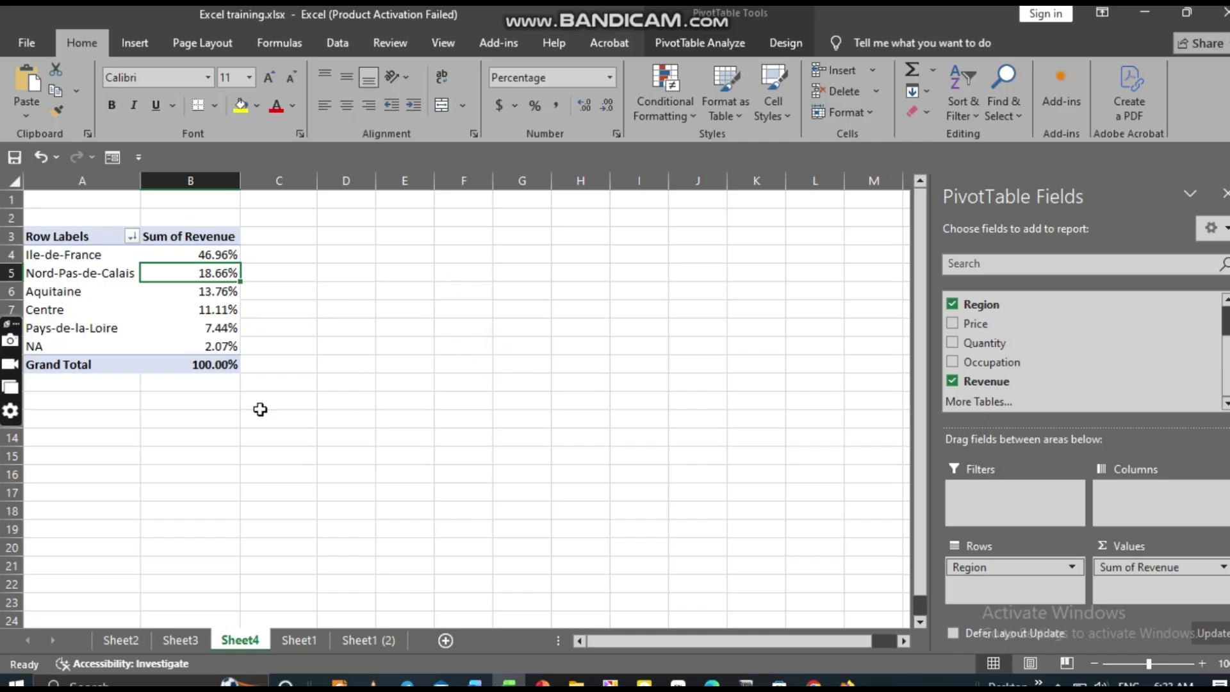
{"action": "left_click", "coordinate": [38, 160]}
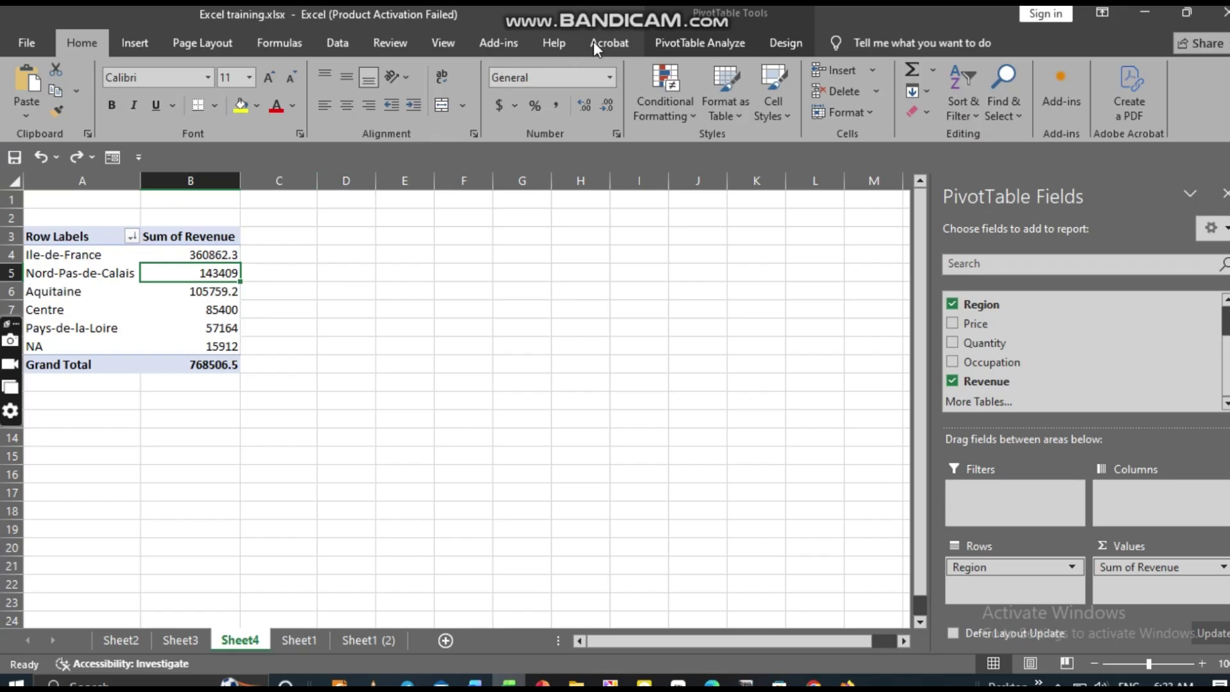
Insert a slicer for the Fuel field of the PivotTable
{"action": "left_click", "coordinate": [701, 43]}
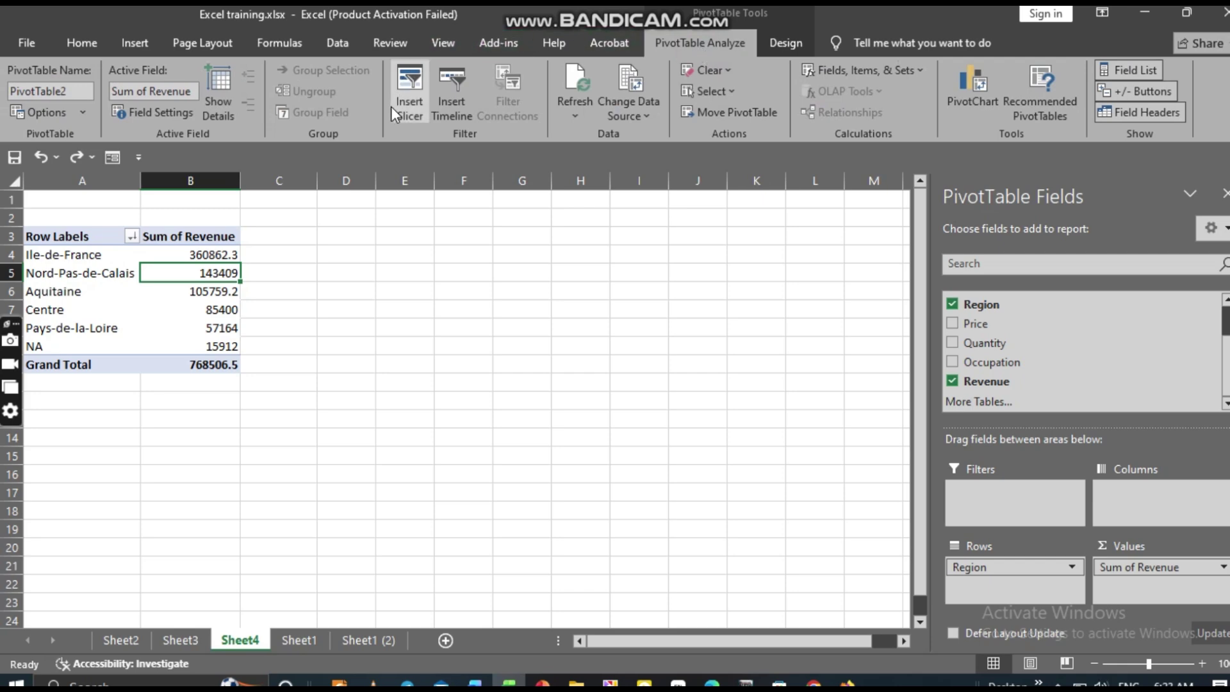
{"action": "left_click", "coordinate": [413, 106]}
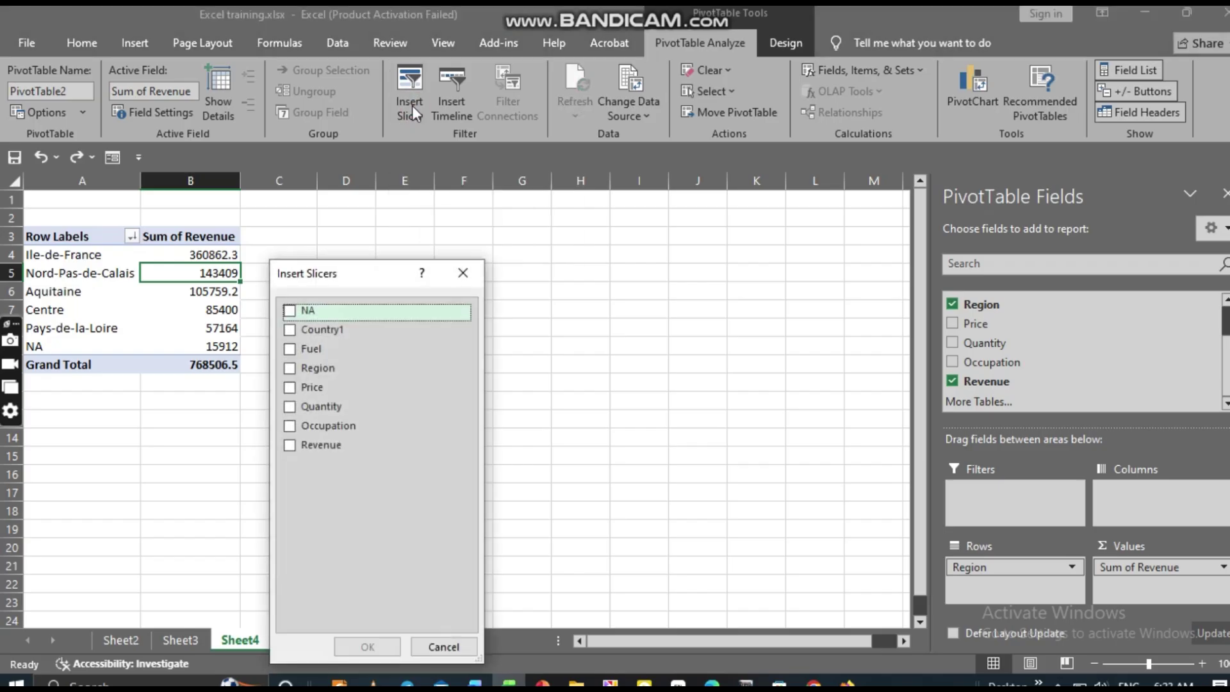
{"action": "left_click", "coordinate": [289, 350]}
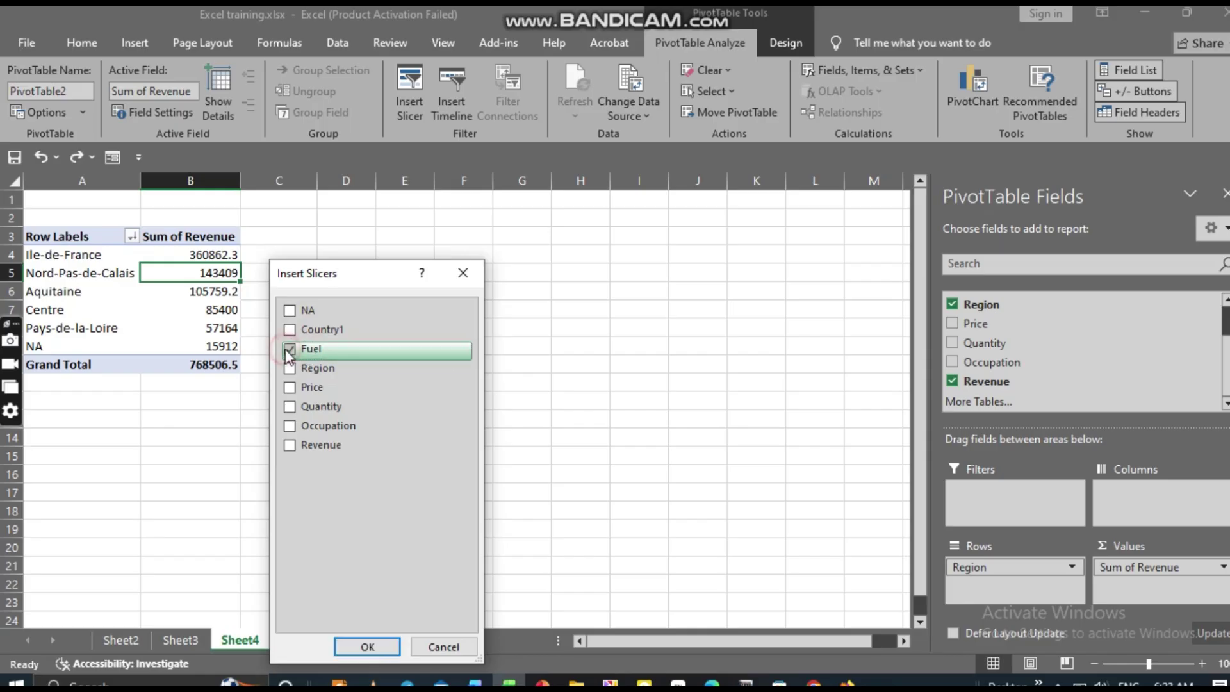
{"action": "left_click", "coordinate": [368, 647]}
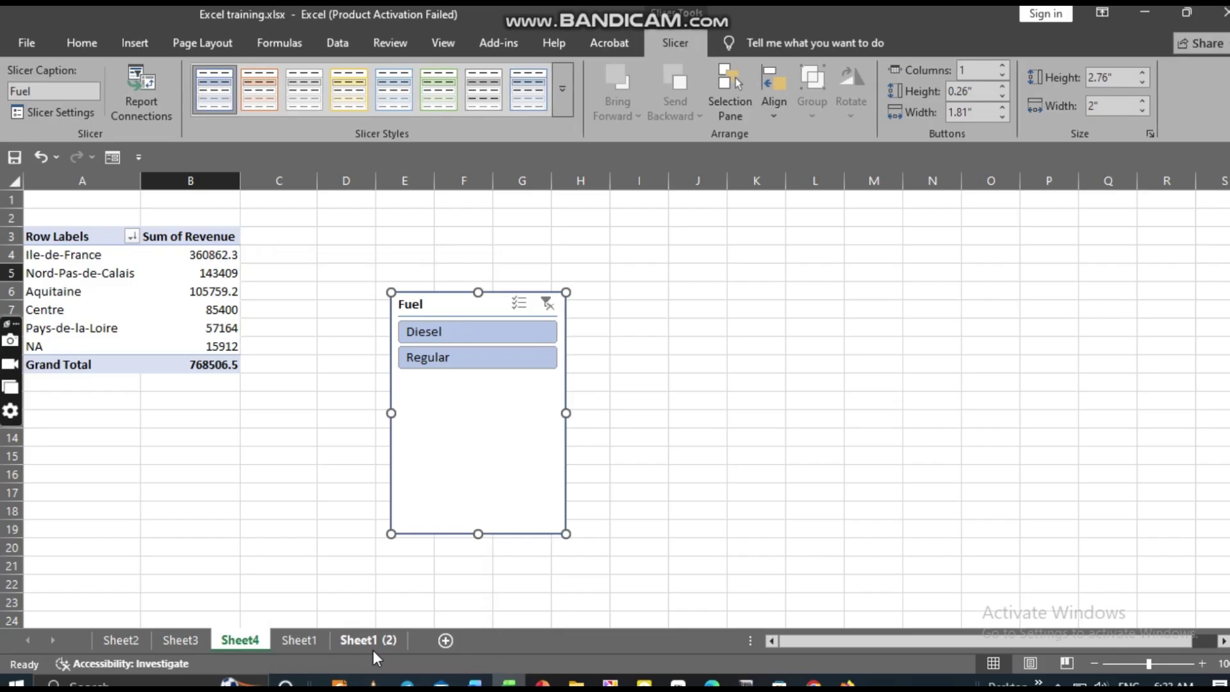
Filter the PivotTable through the Fuel slicer by Diesel and Regular in turn, ending on Regular
{"action": "left_click", "coordinate": [501, 338]}
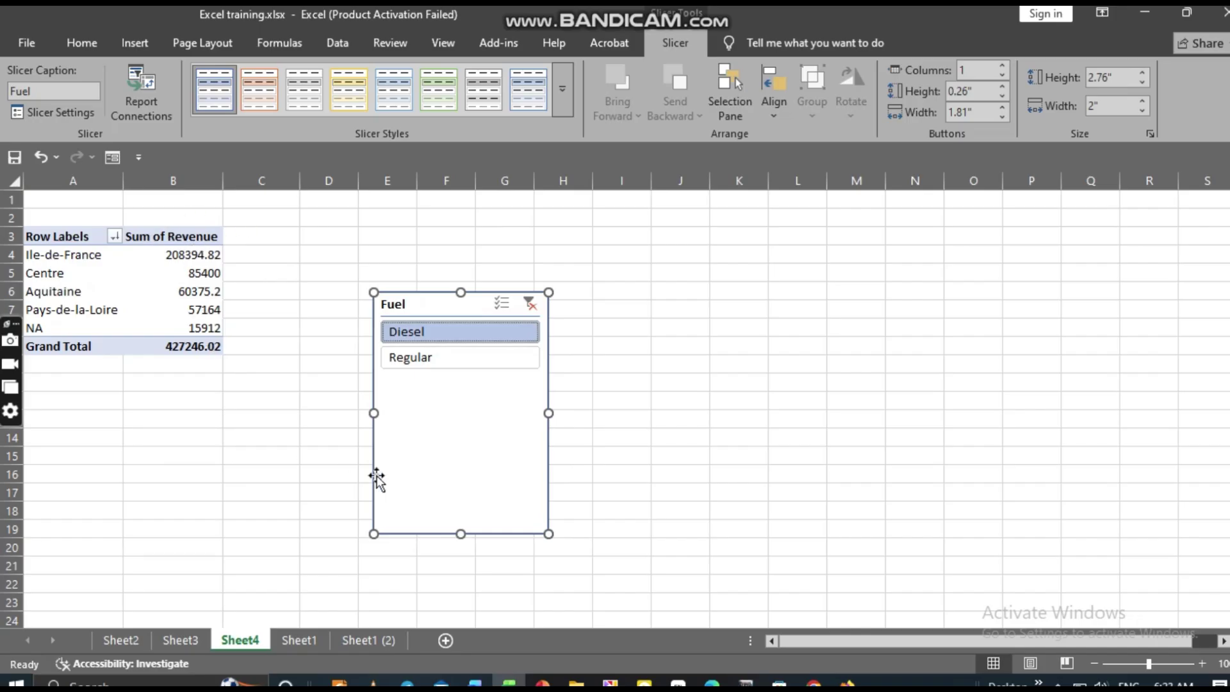
{"action": "left_click", "coordinate": [422, 362]}
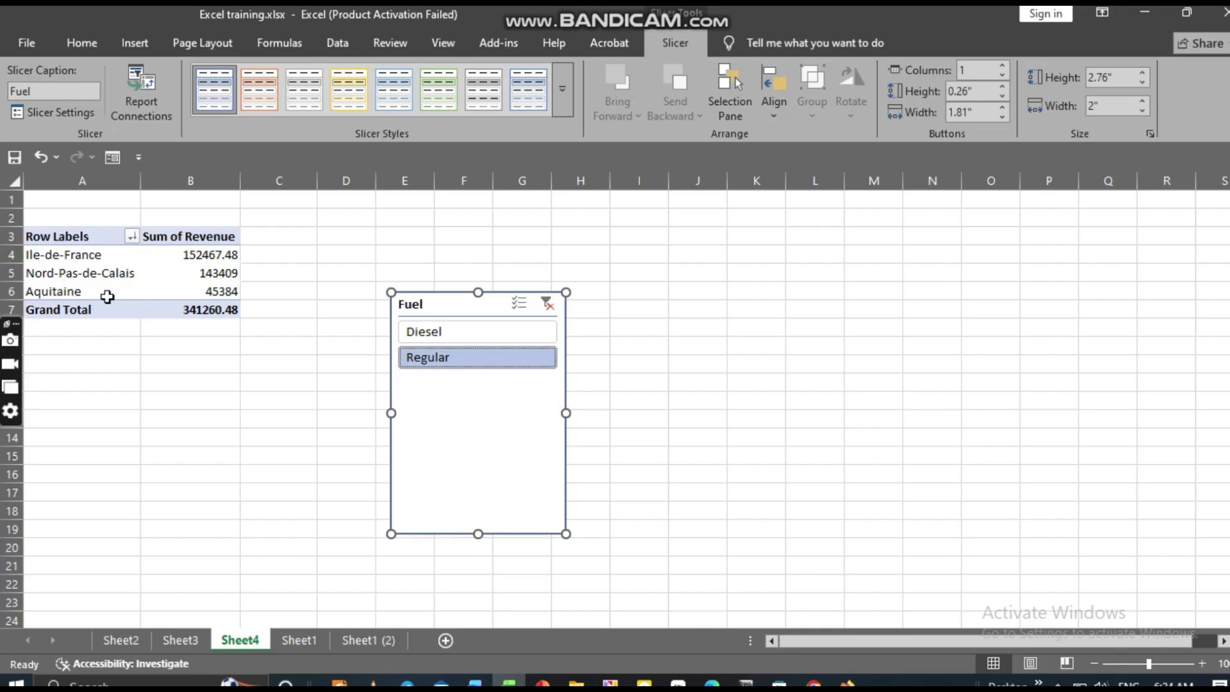
{"action": "left_click", "coordinate": [468, 339]}
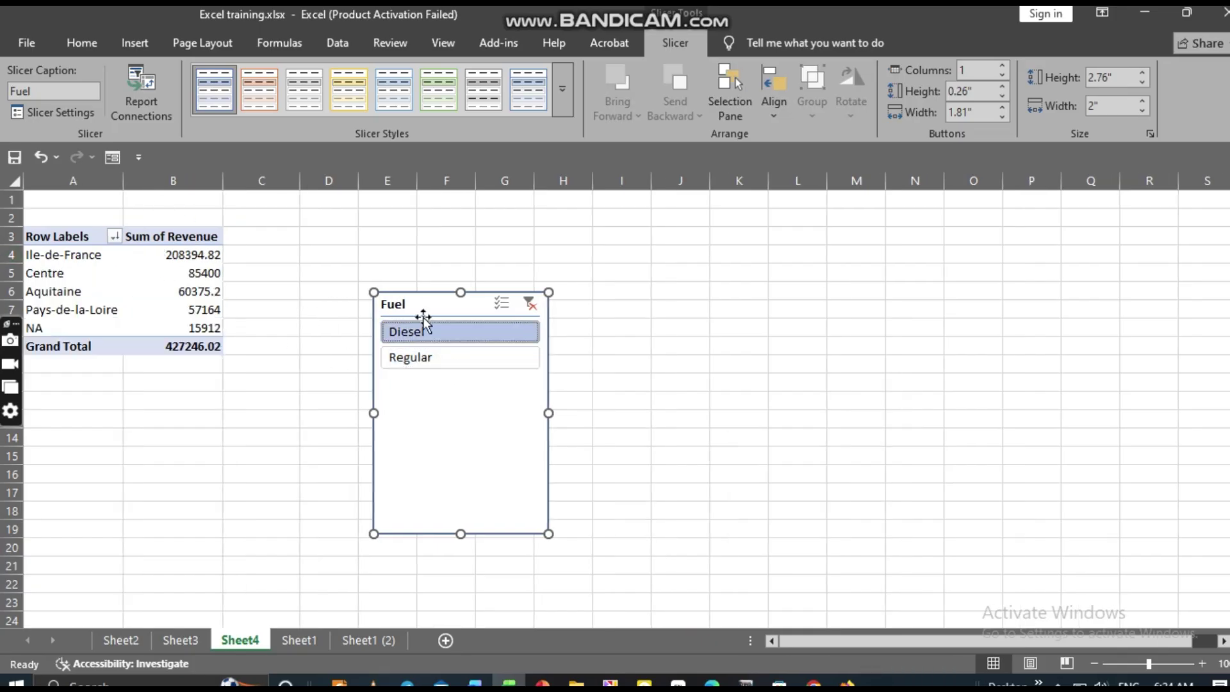
{"action": "left_click", "coordinate": [503, 304]}
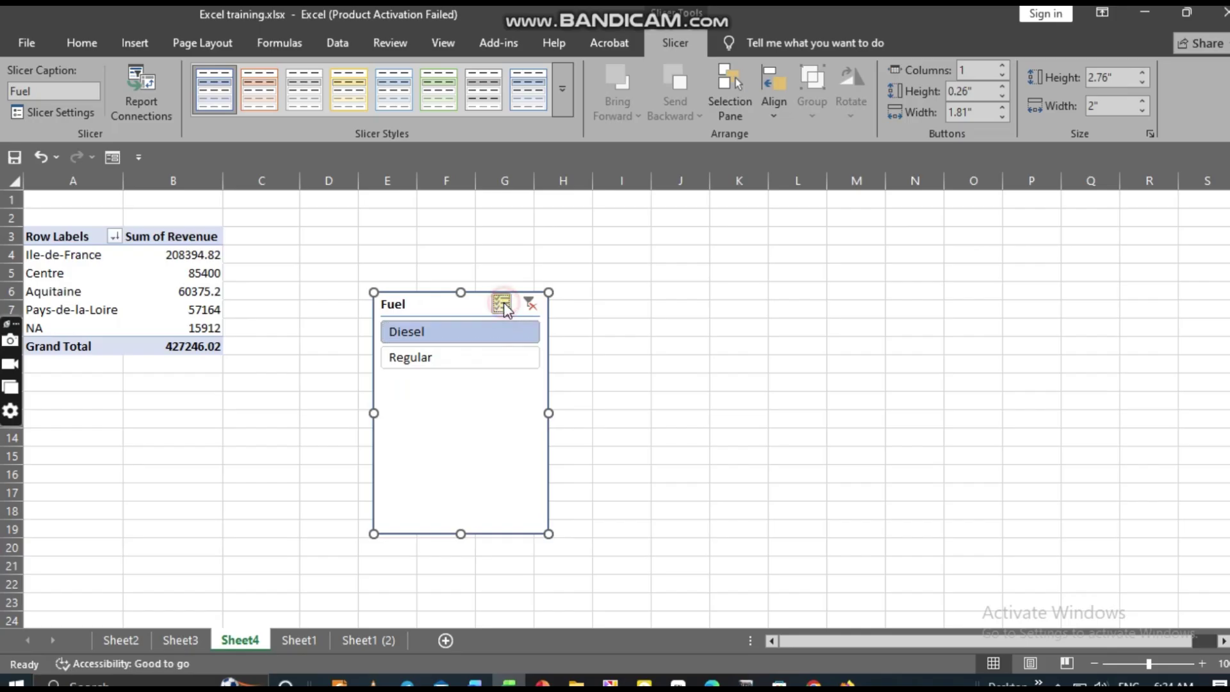
{"action": "left_click", "coordinate": [260, 382]}
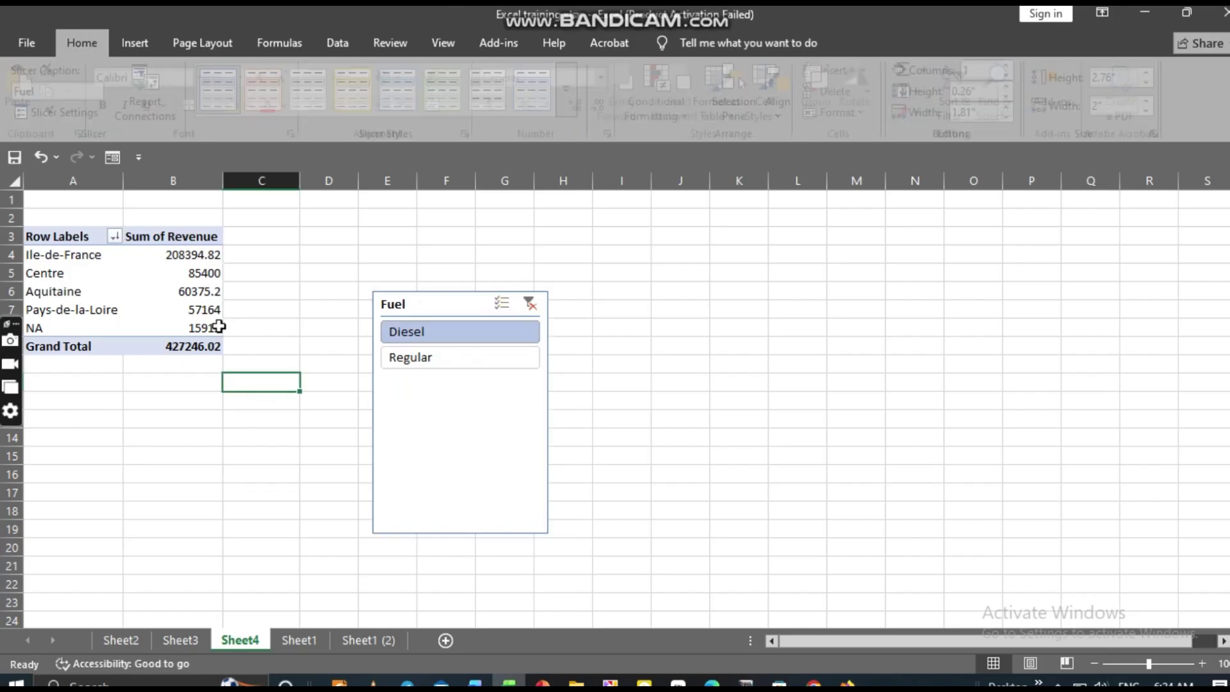
{"action": "left_click", "coordinate": [421, 363]}
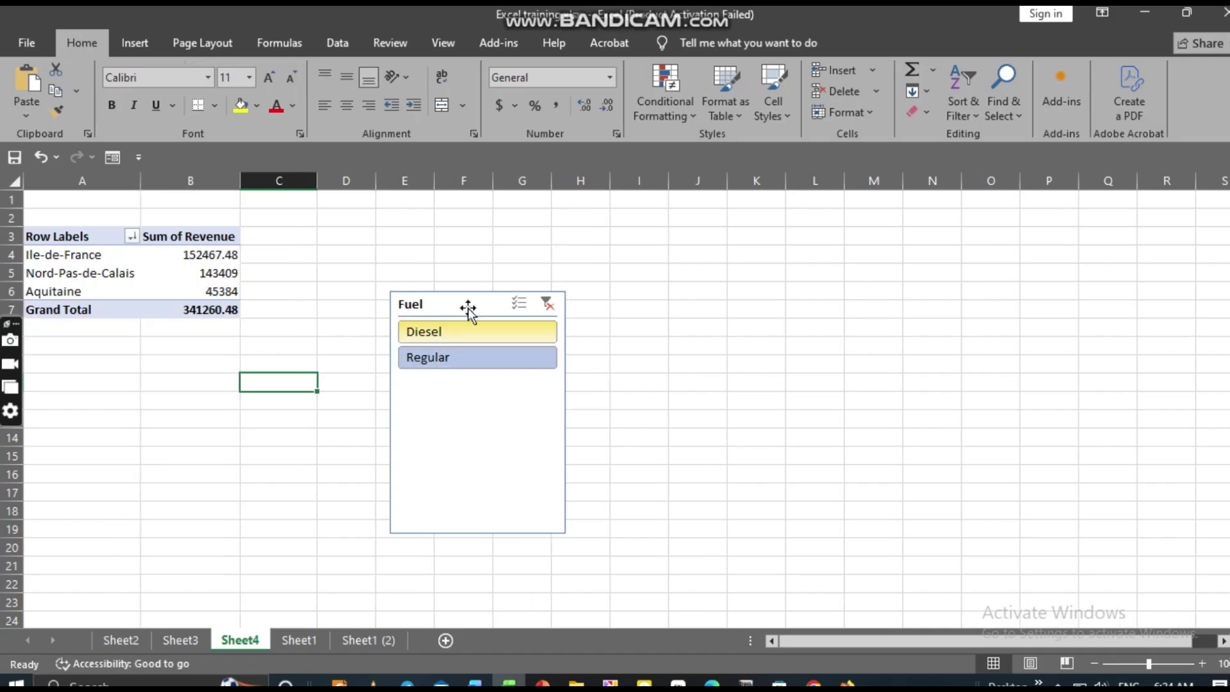
Turn on multi-select in the Fuel slicer and add Diesel to the selected Regular
{"action": "left_click", "coordinate": [516, 312]}
{"action": "left_click", "coordinate": [448, 340]}
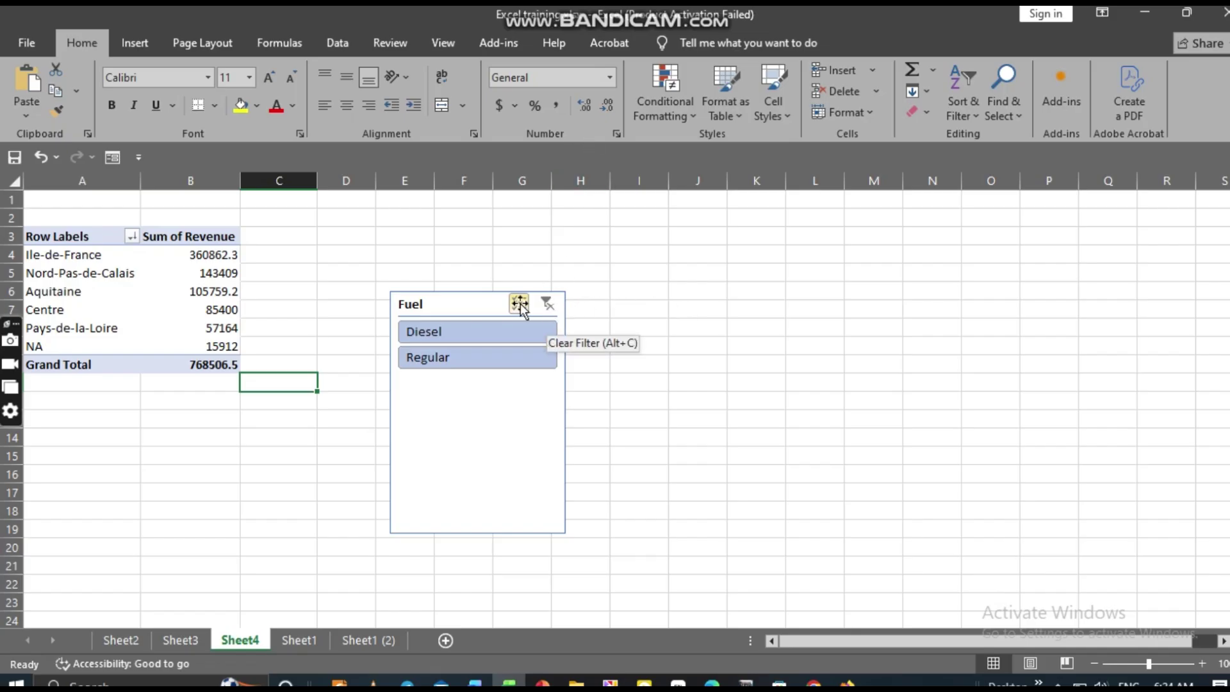
{"action": "right_click", "coordinate": [506, 405]}
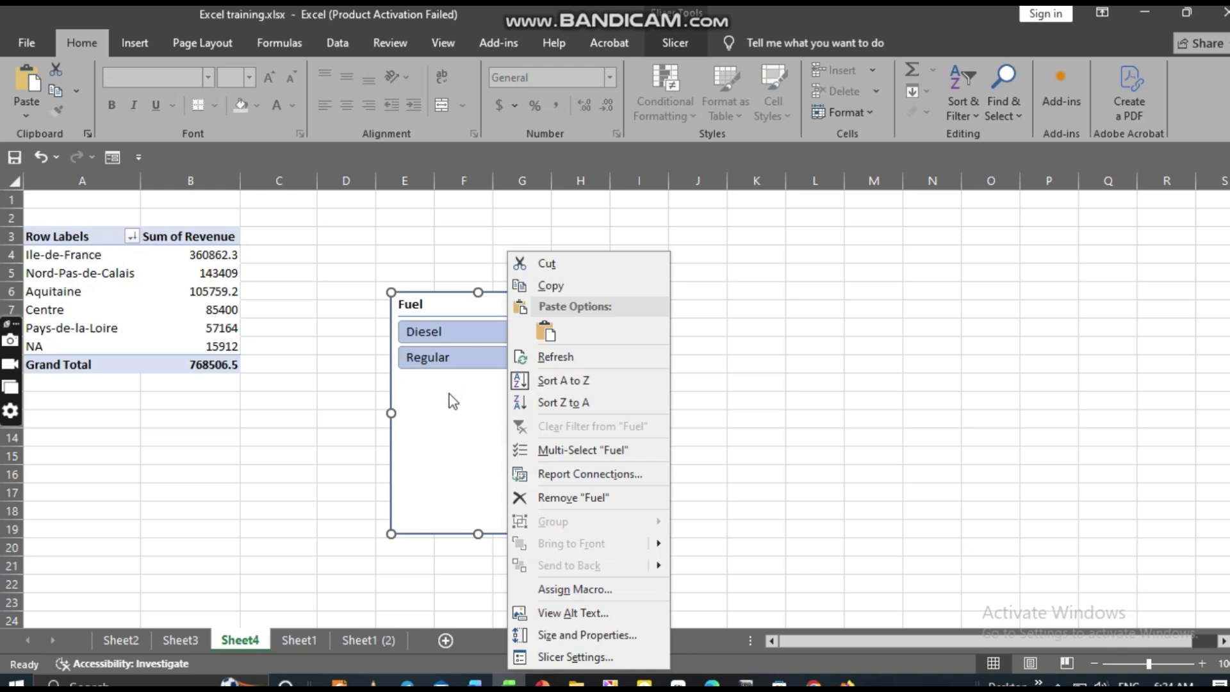
{"action": "right_click", "coordinate": [444, 396]}
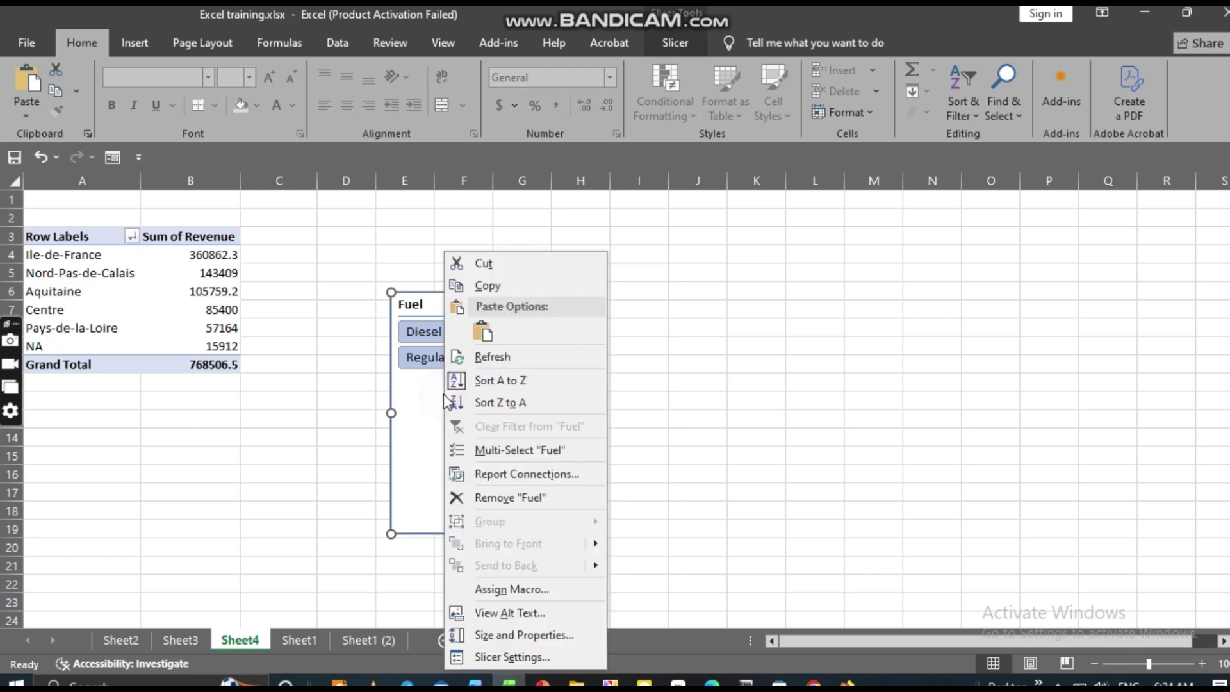
Undo the Fuel slicer's filters and the insertion of the slicer itself
{"action": "left_click", "coordinate": [39, 155]}
{"action": "left_click", "coordinate": [39, 155]}
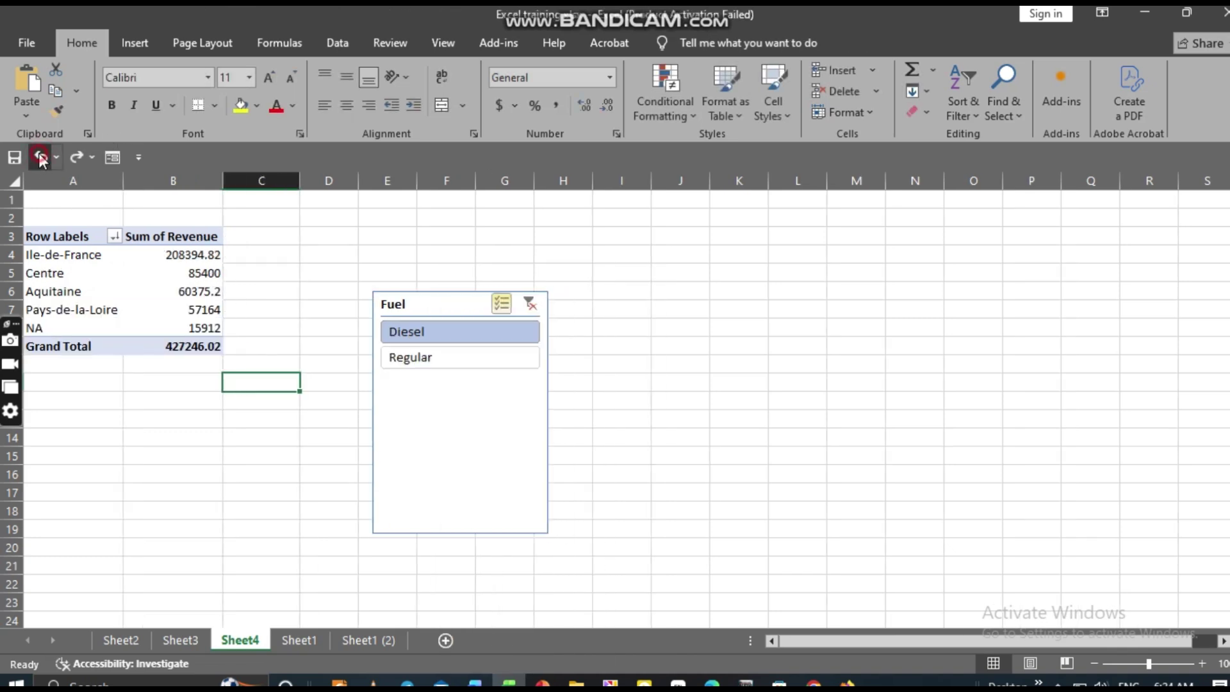
{"action": "left_click", "coordinate": [39, 155]}
{"action": "left_click", "coordinate": [39, 155]}
{"action": "left_click", "coordinate": [39, 155]}
{"action": "left_click", "coordinate": [39, 155]}
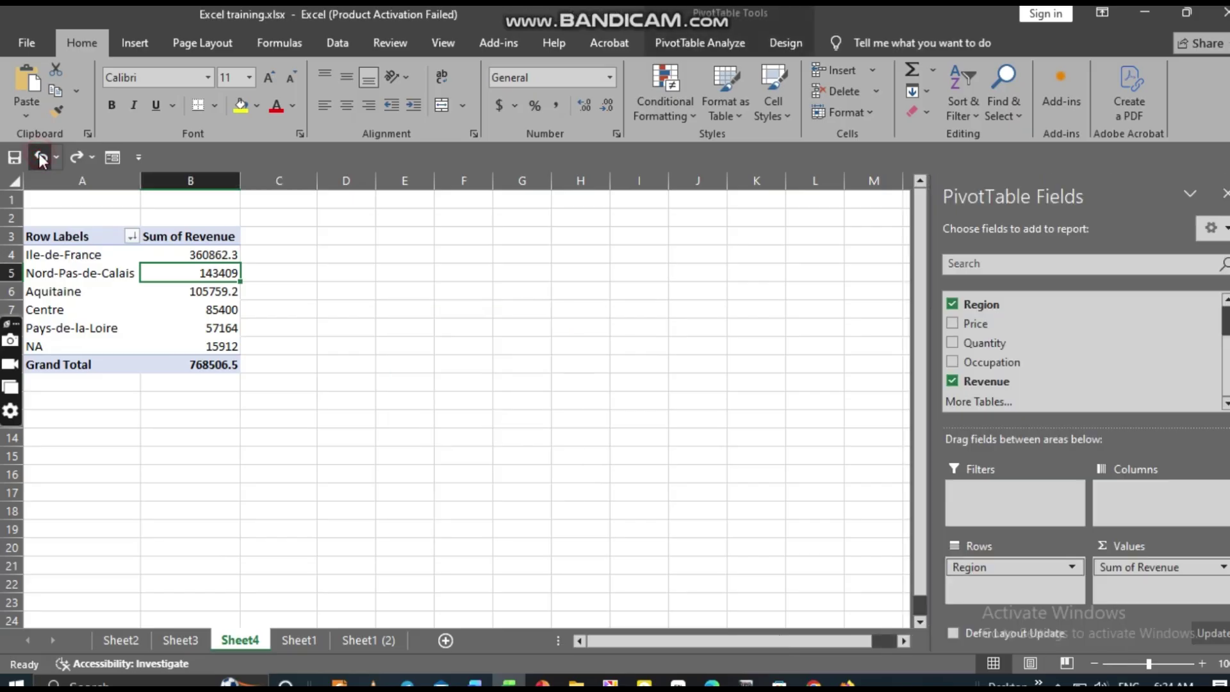
{"action": "left_click", "coordinate": [40, 155]}
{"action": "left_click", "coordinate": [76, 157]}
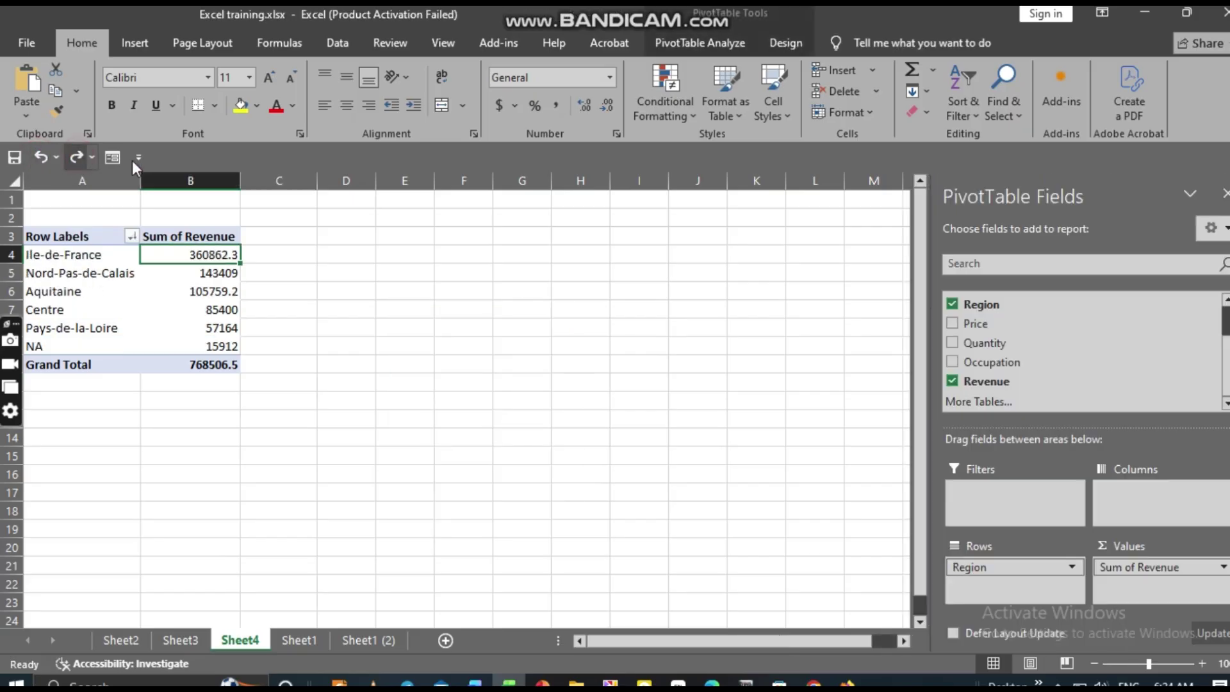
{"action": "left_click", "coordinate": [497, 309]}
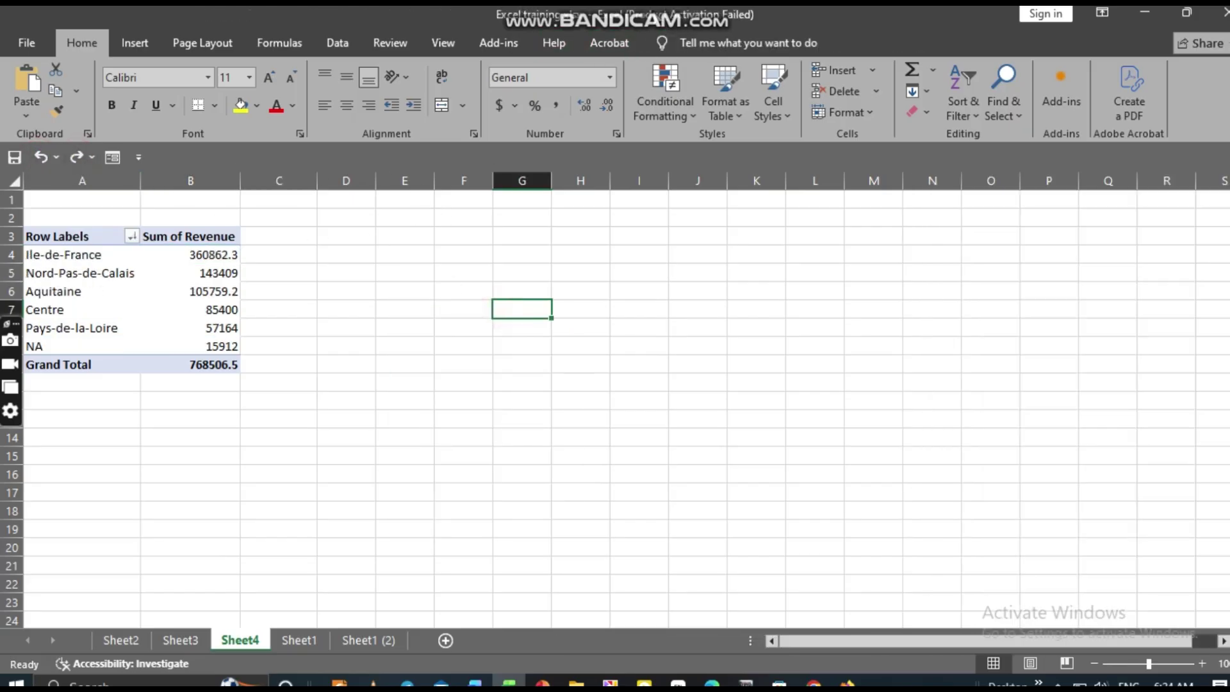
Insert a slicer for the Occupation field of the PivotTable
{"action": "left_click", "coordinate": [218, 293]}
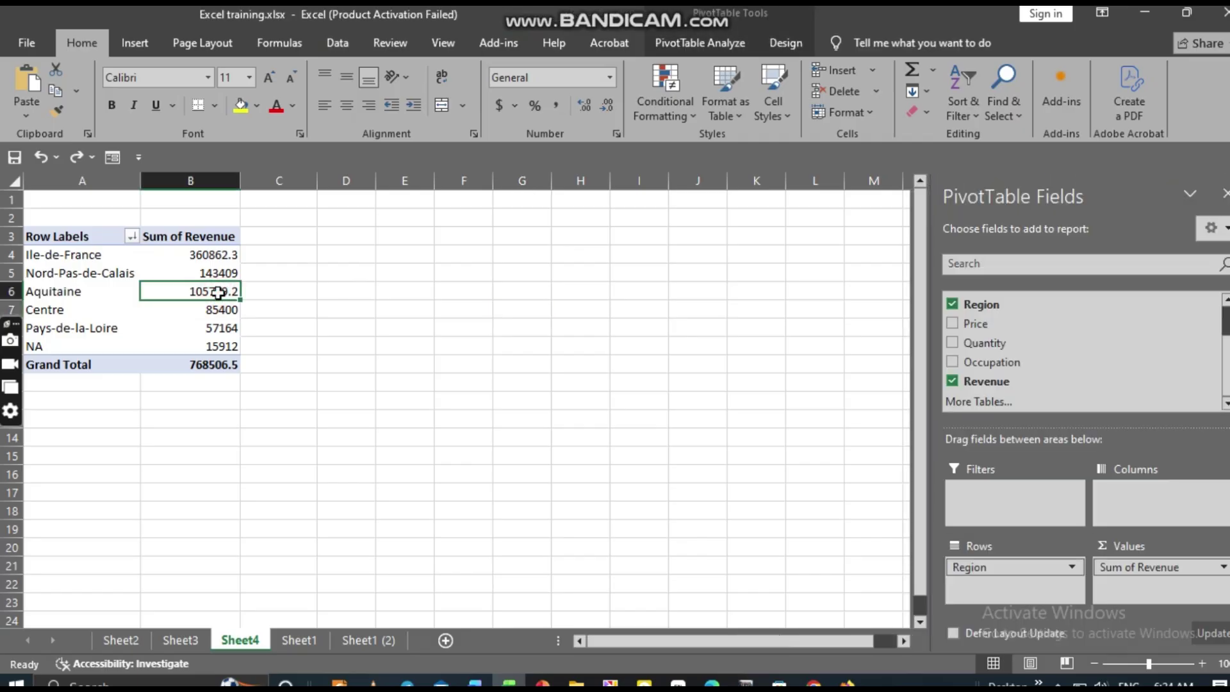
{"action": "left_click", "coordinate": [706, 46]}
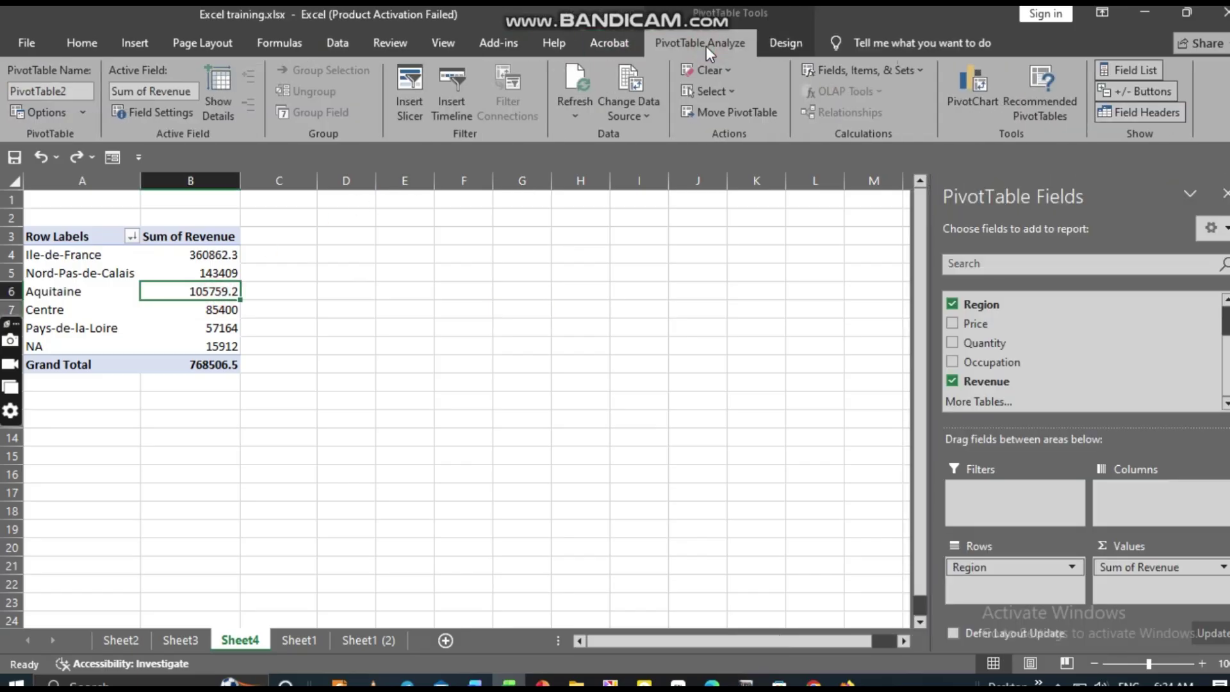
{"action": "left_click", "coordinate": [408, 109]}
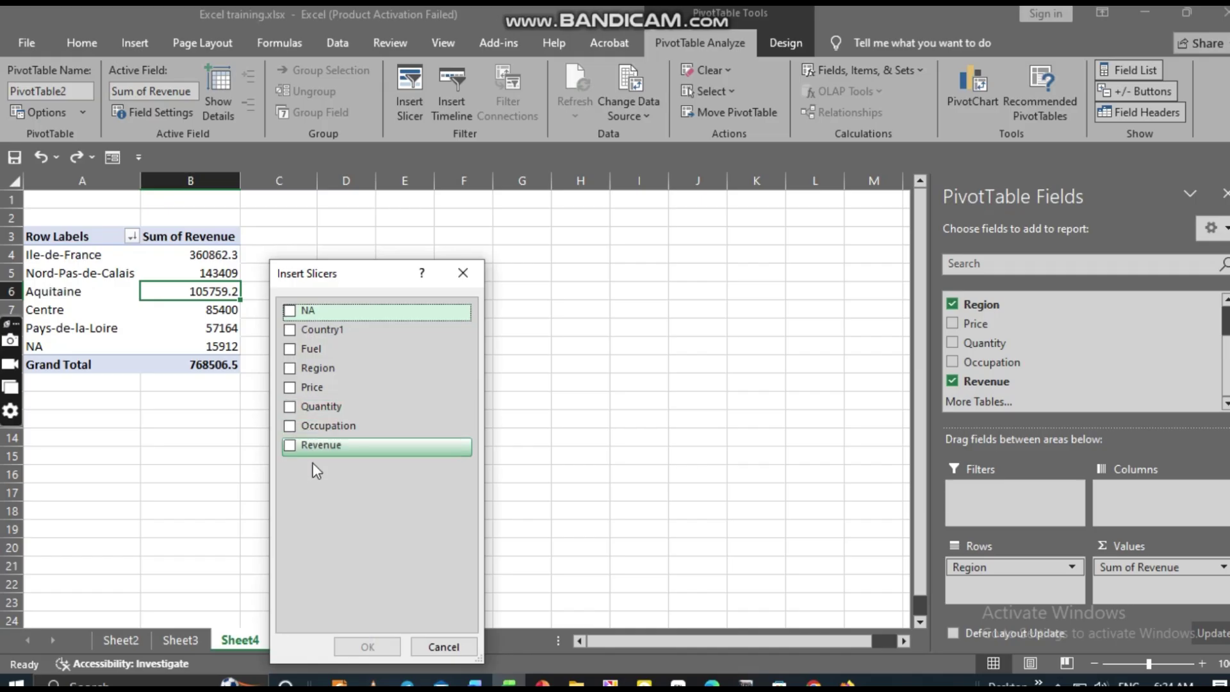
{"action": "left_click", "coordinate": [289, 428]}
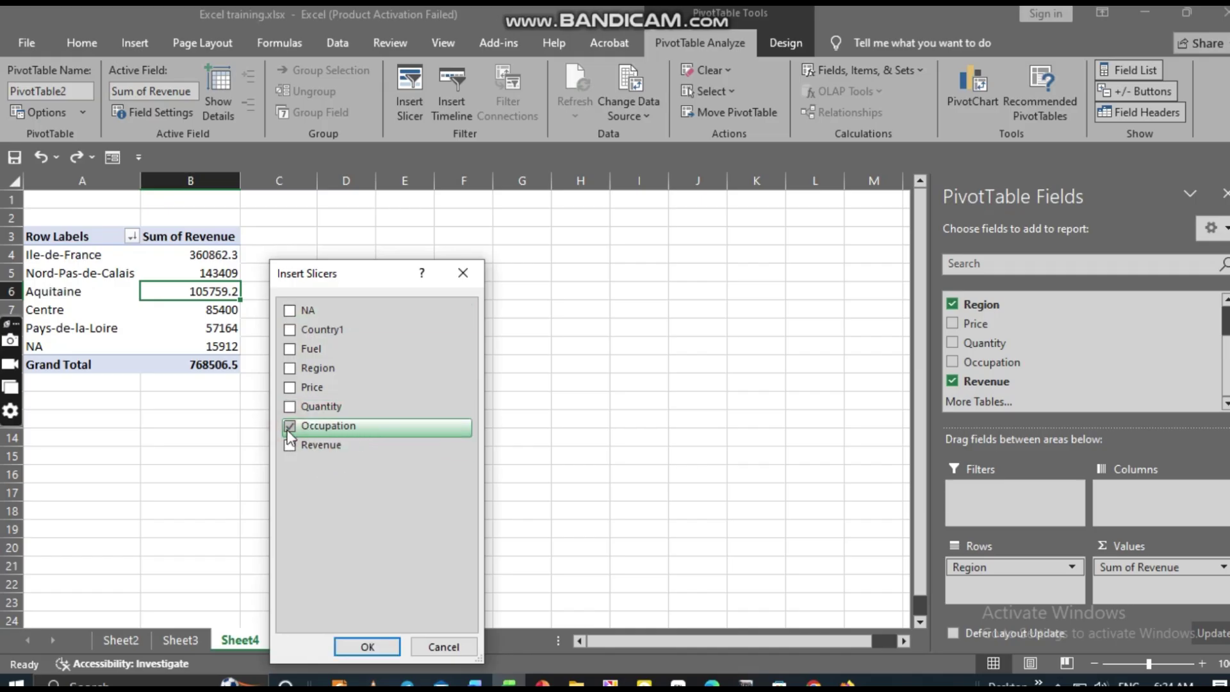
{"action": "left_click", "coordinate": [367, 649]}
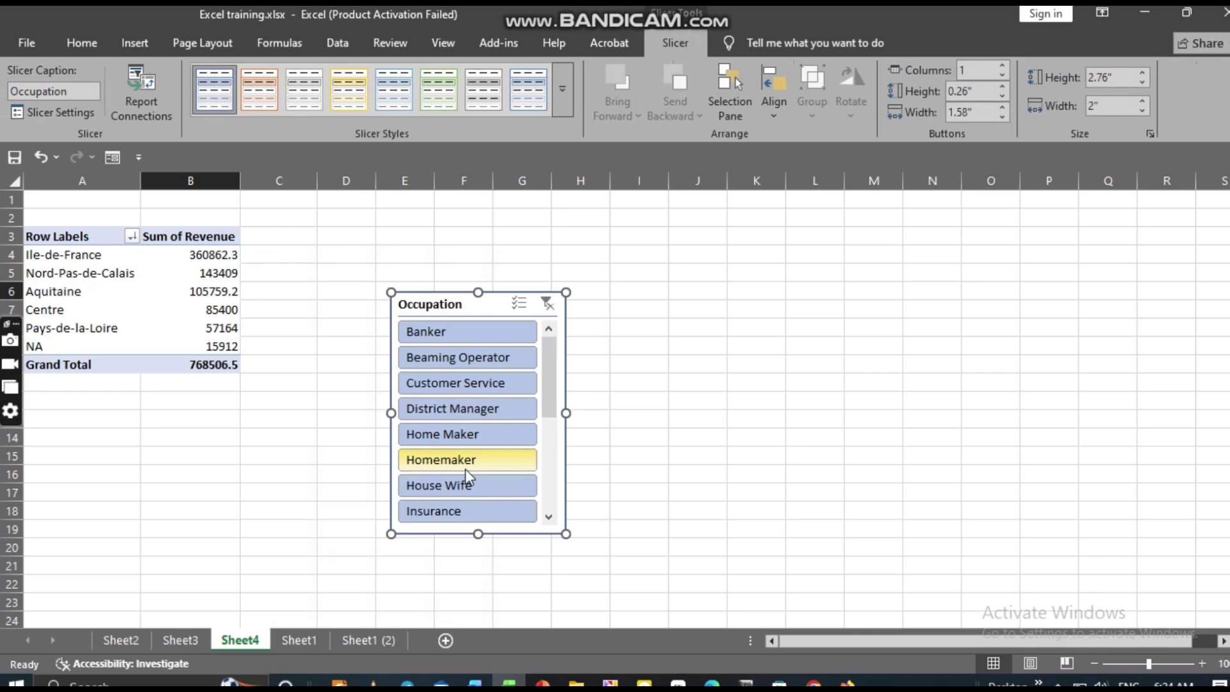
Filter the PivotTable through the Occupation slicer by Banker, Beaming Operator, Customer Service, Home Maker, Insurance, District Manager and House Wife in turn, ending on Homemaker
{"action": "left_click", "coordinate": [431, 331]}
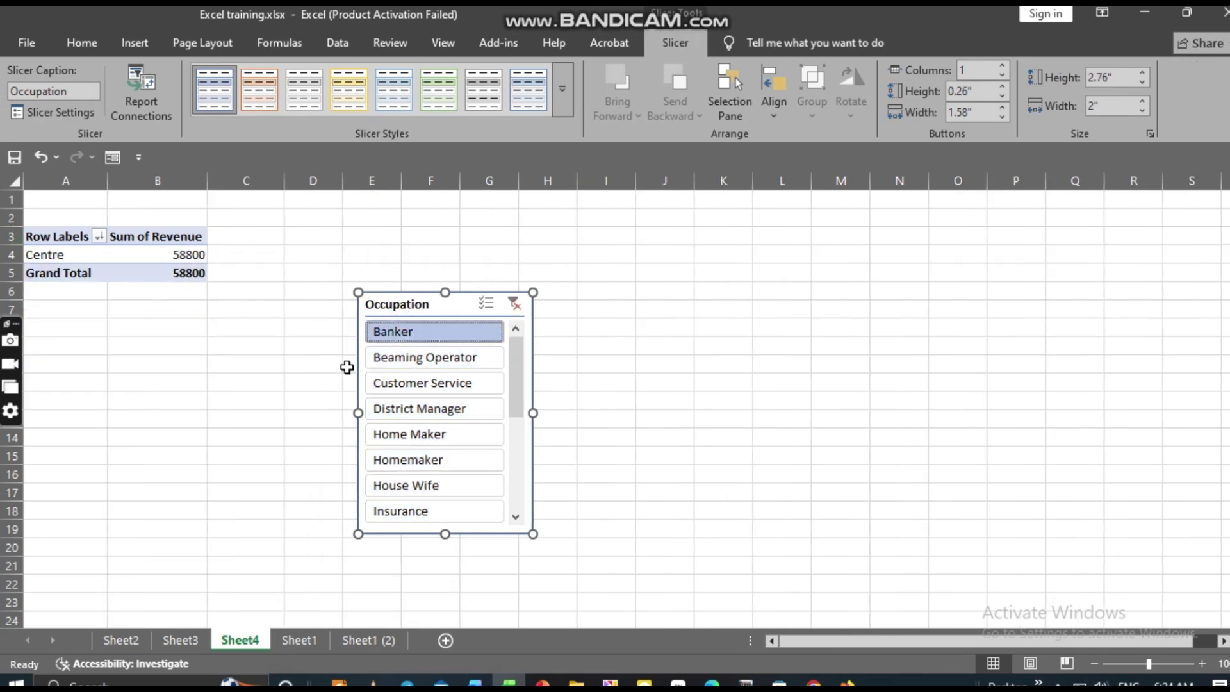
{"action": "left_click", "coordinate": [403, 363]}
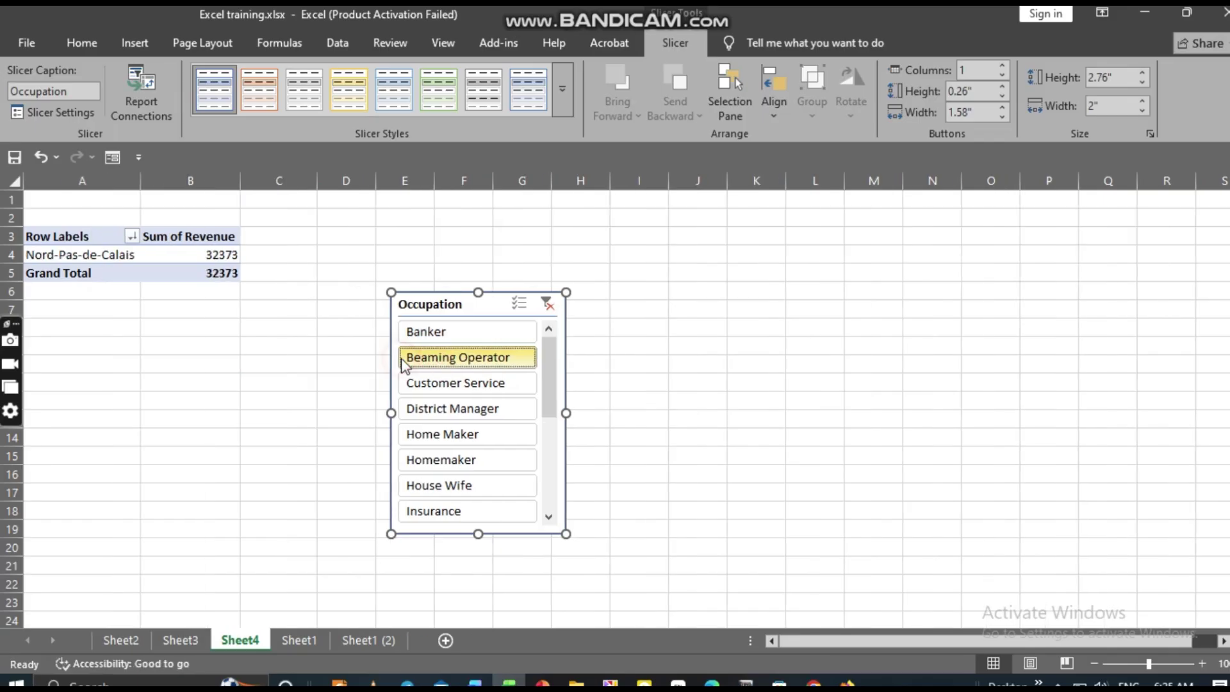
{"action": "left_click", "coordinate": [469, 389]}
{"action": "left_click", "coordinate": [460, 440]}
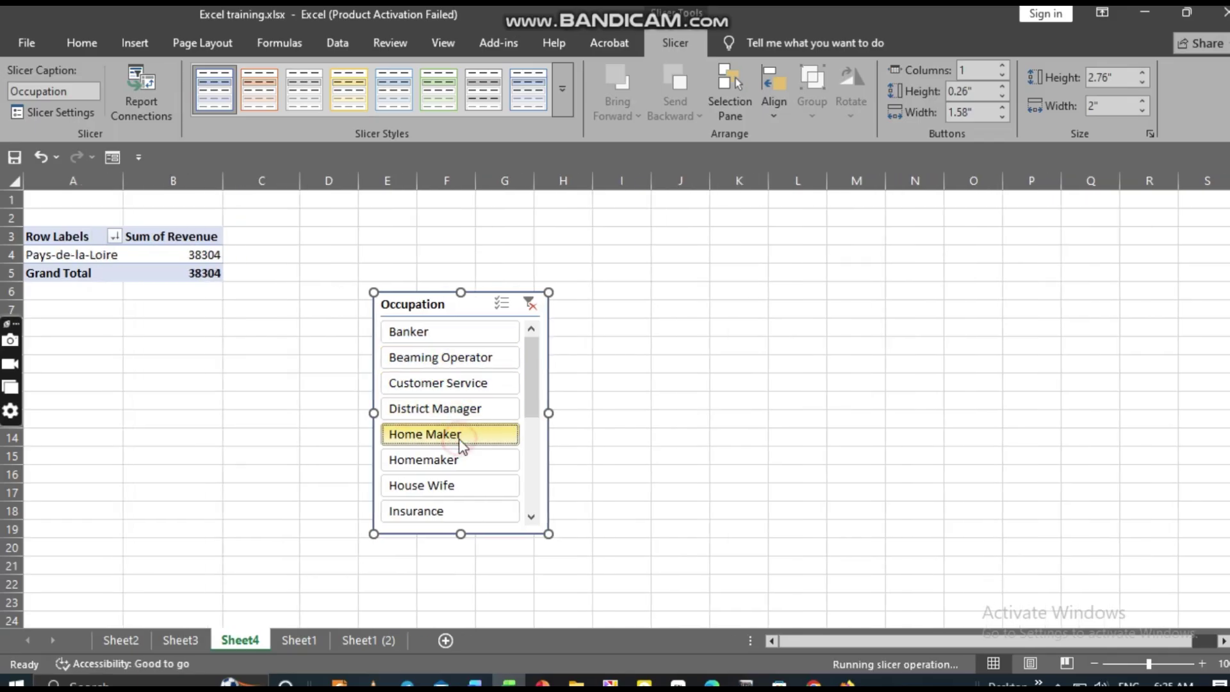
{"action": "left_click", "coordinate": [443, 504]}
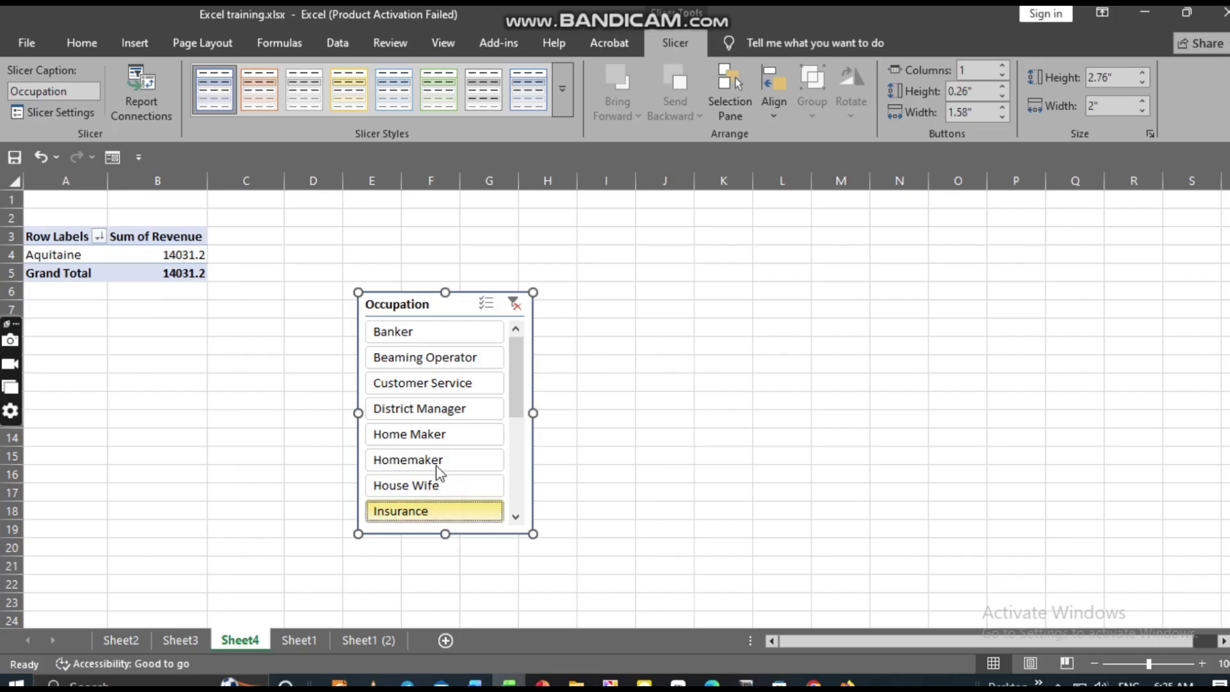
{"action": "left_click", "coordinate": [445, 429]}
{"action": "left_click", "coordinate": [458, 410]}
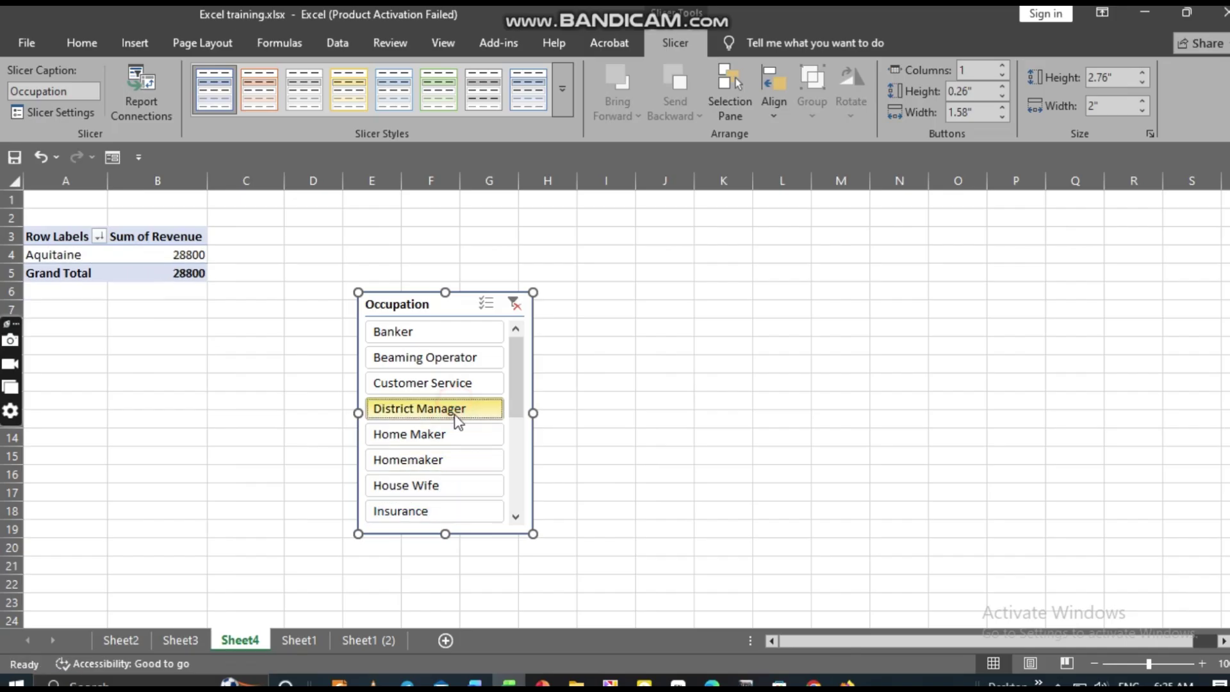
{"action": "left_click", "coordinate": [445, 511]}
{"action": "left_click", "coordinate": [426, 485]}
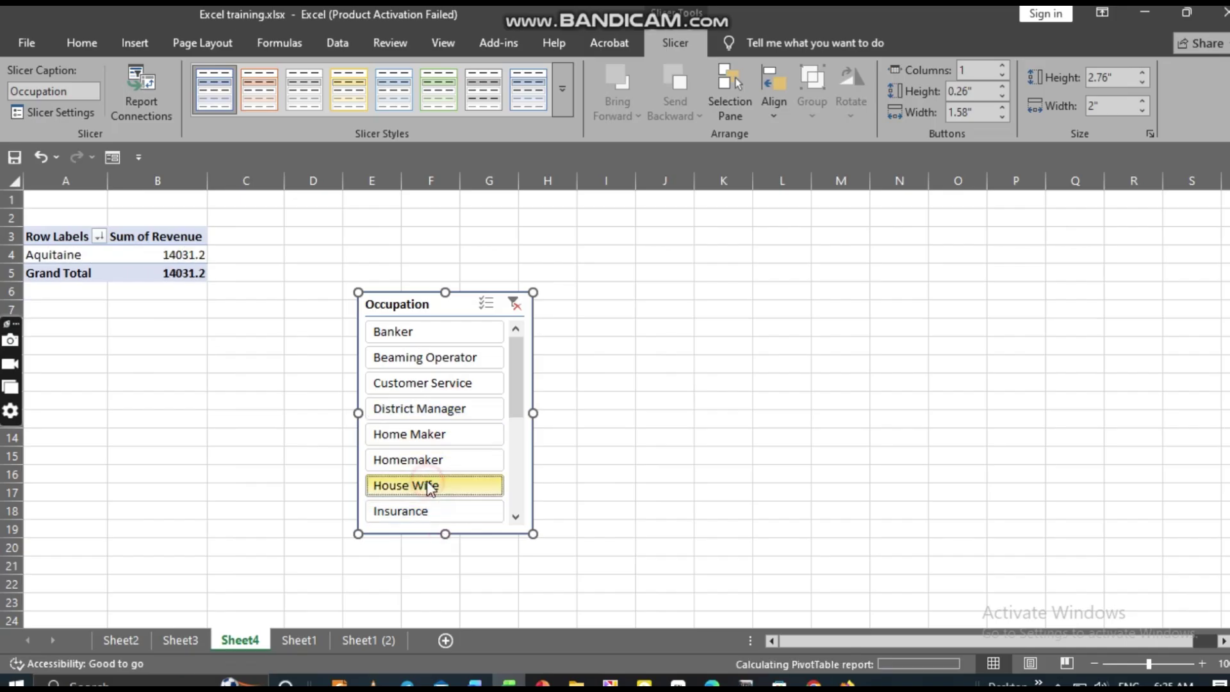
{"action": "left_click", "coordinate": [433, 458]}
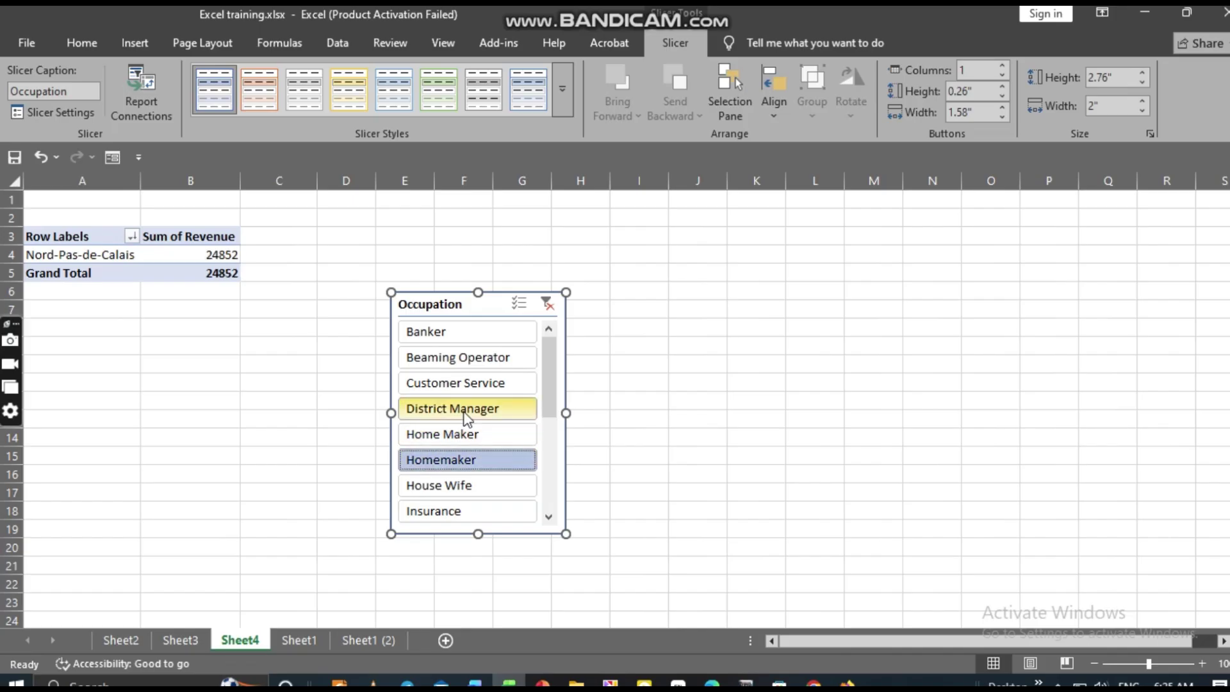
Filter the PivotTable to Home Maker, and undo all the Occupation slicer's filters together with the slicer's insertion
{"action": "left_click", "coordinate": [463, 436]}
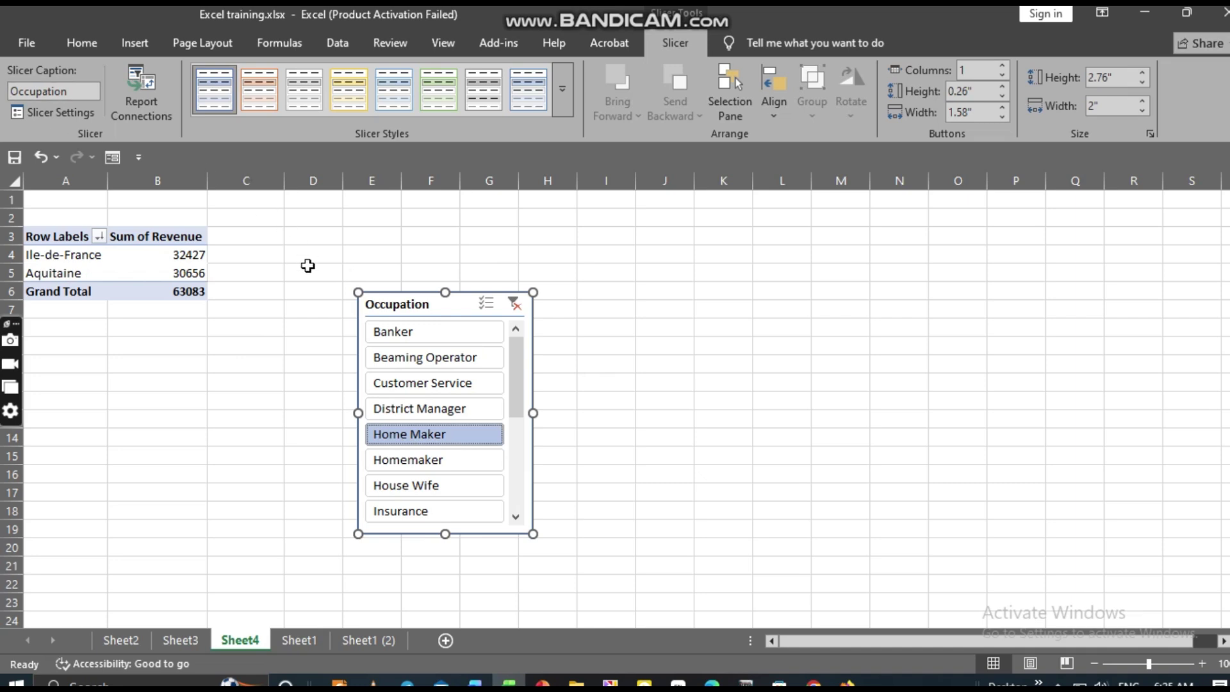
{"action": "left_click", "coordinate": [38, 158]}
{"action": "left_click", "coordinate": [38, 158]}
{"action": "left_click", "coordinate": [39, 157]}
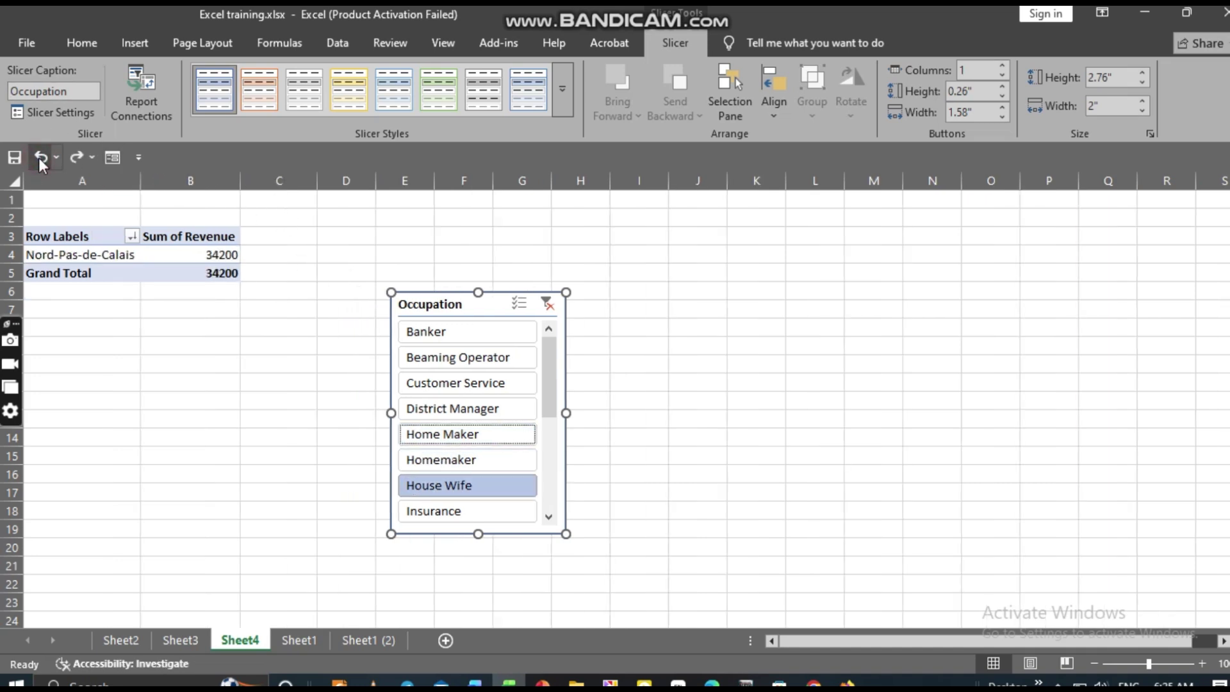
{"action": "left_click", "coordinate": [39, 158]}
{"action": "left_click", "coordinate": [39, 157]}
{"action": "left_click", "coordinate": [38, 158]}
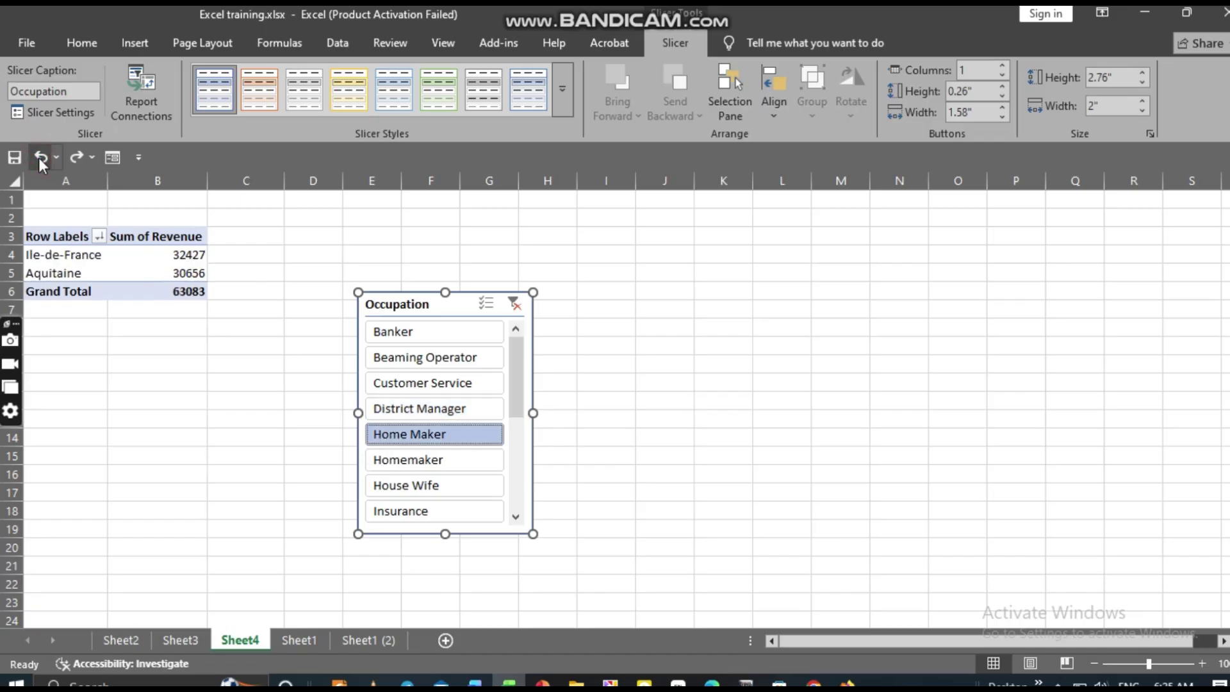
{"action": "left_click", "coordinate": [38, 157]}
{"action": "left_click", "coordinate": [40, 157]}
{"action": "left_click", "coordinate": [40, 158]}
{"action": "left_click", "coordinate": [40, 157]}
{"action": "left_click", "coordinate": [40, 158]}
{"action": "left_click", "coordinate": [40, 158]}
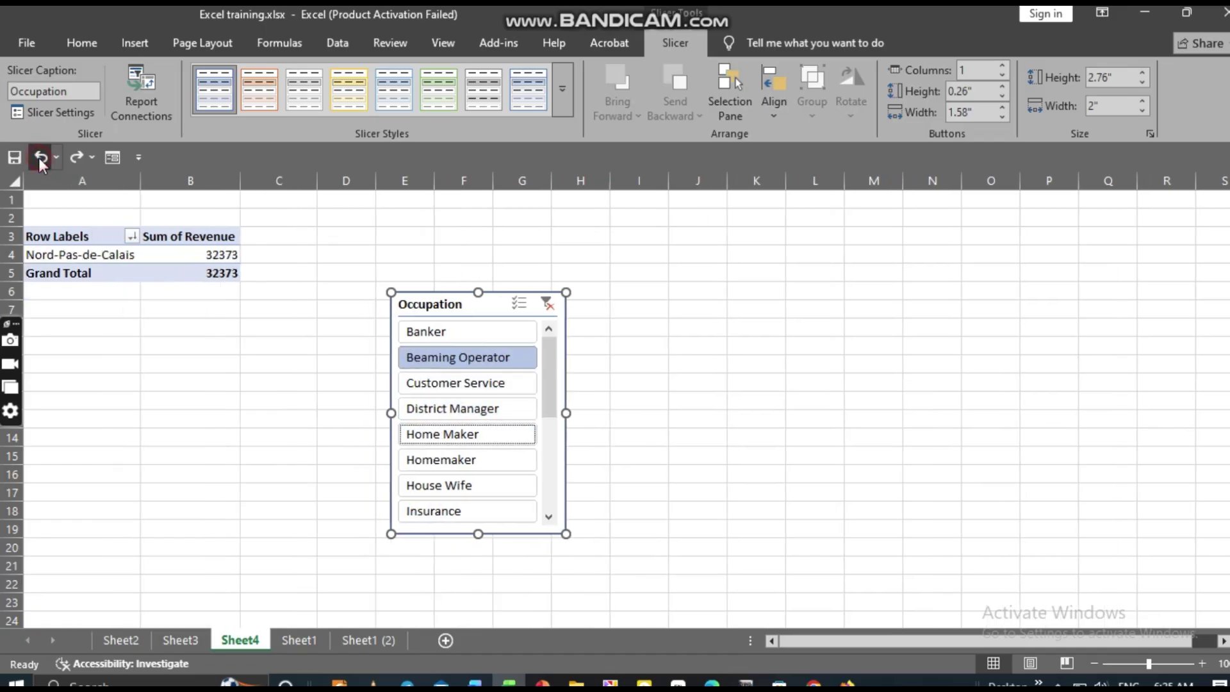
{"action": "left_click", "coordinate": [39, 158]}
{"action": "left_click", "coordinate": [39, 158]}
{"action": "left_click", "coordinate": [39, 158]}
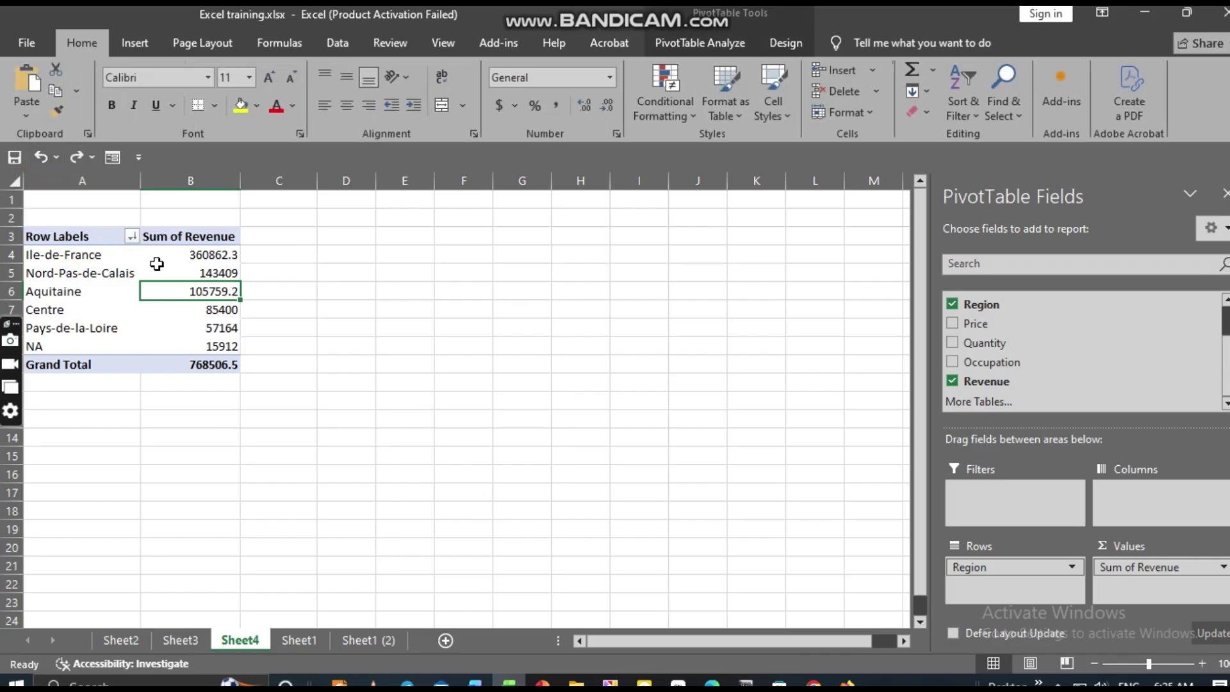
Insert a Clustered Column PivotChart from the revenue-by-region PivotTable and move it slightly up and away from the table
{"action": "left_click", "coordinate": [181, 344]}
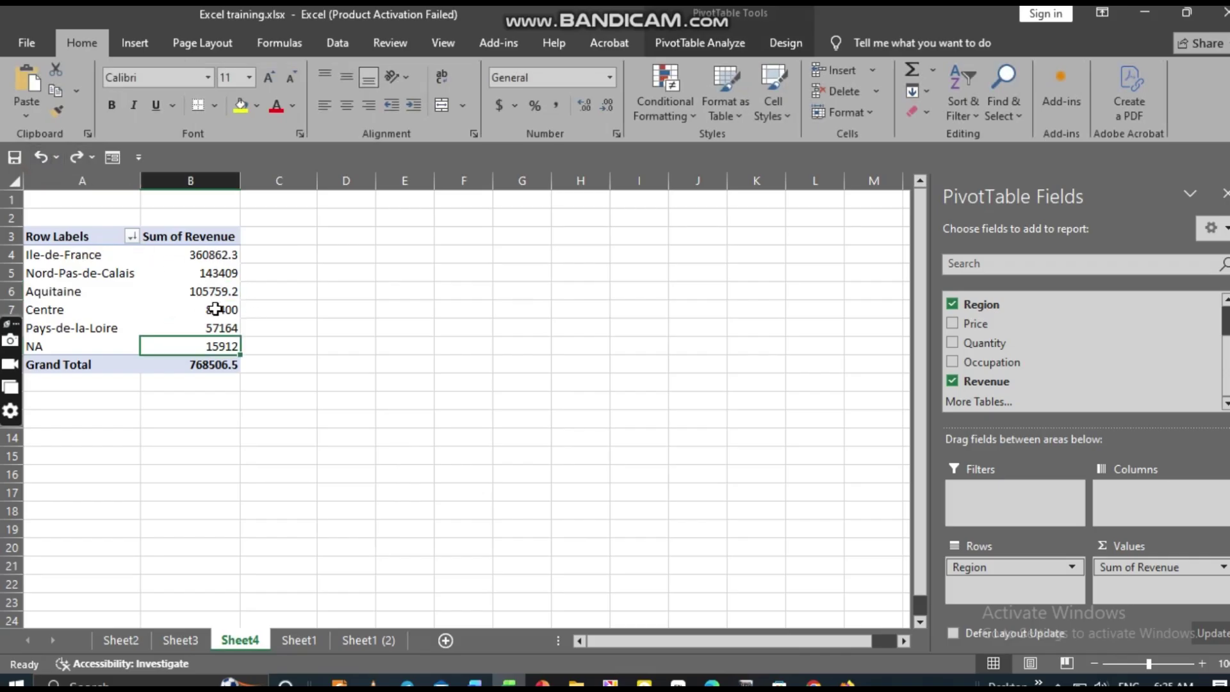
{"action": "left_click", "coordinate": [192, 294]}
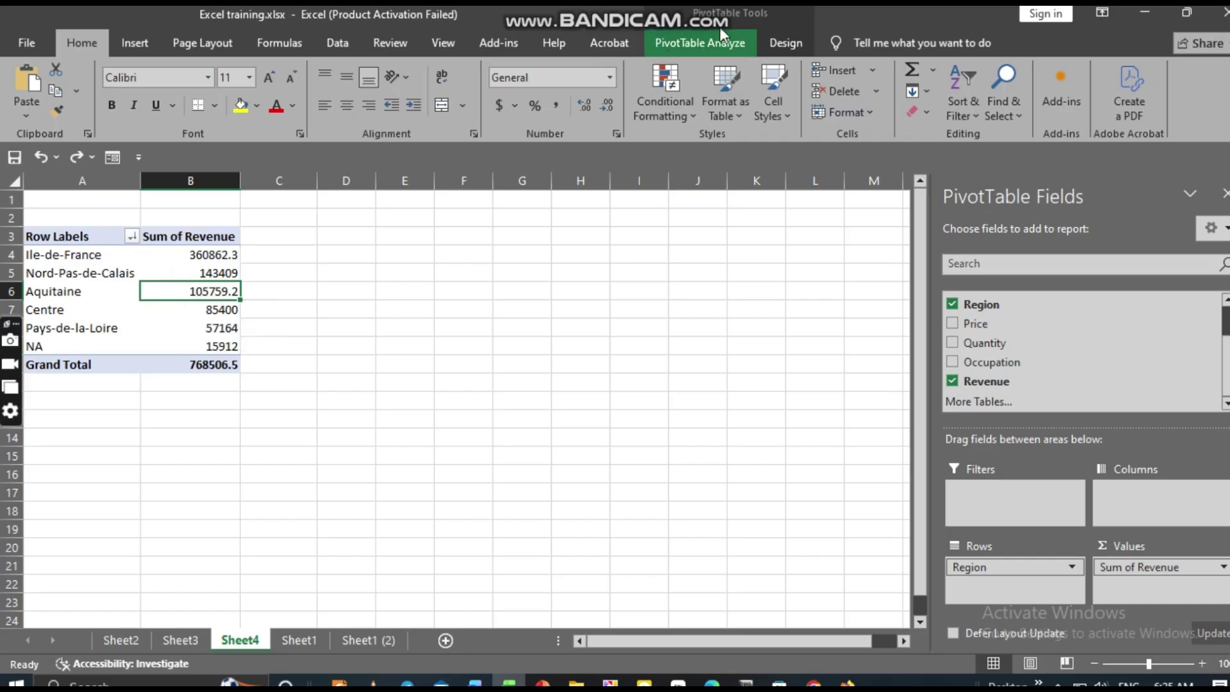
{"action": "left_click", "coordinate": [717, 46]}
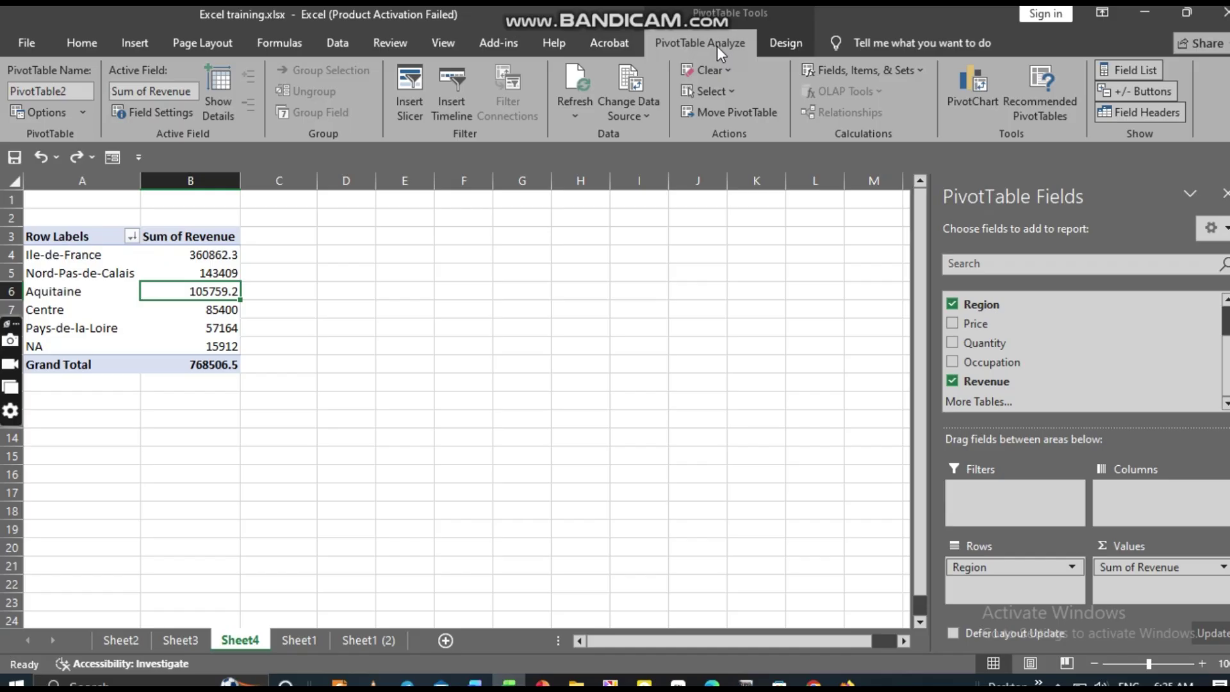
{"action": "left_click", "coordinate": [979, 91]}
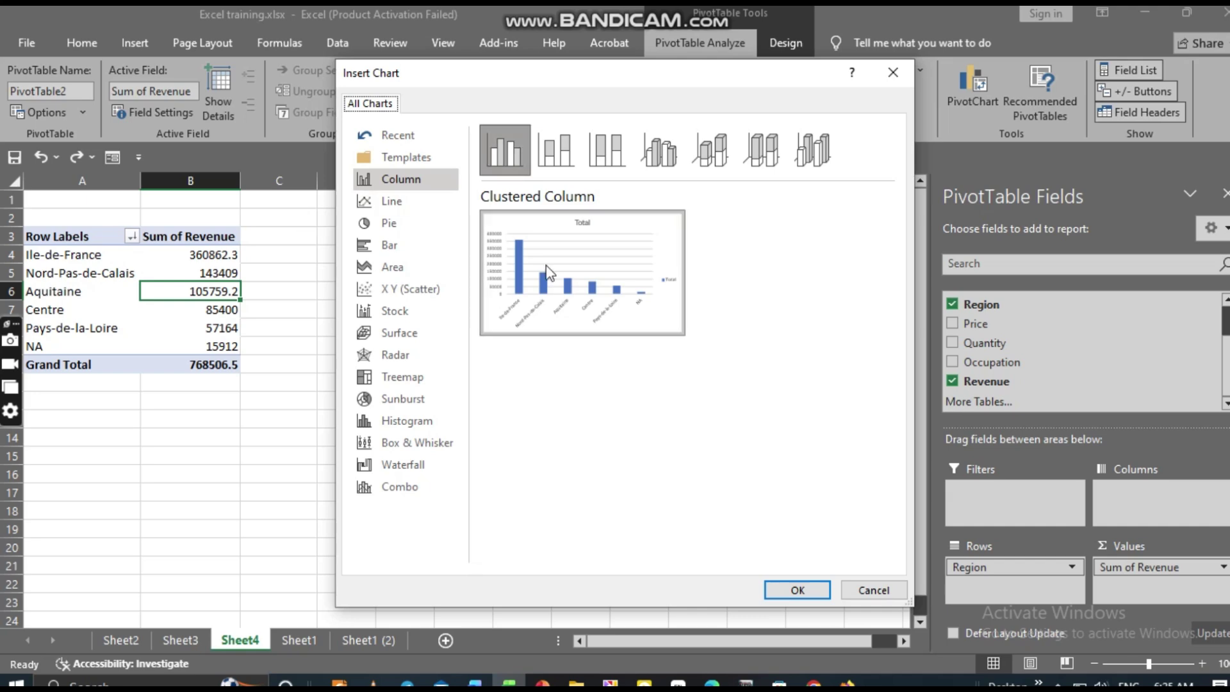
{"action": "left_click", "coordinate": [794, 589]}
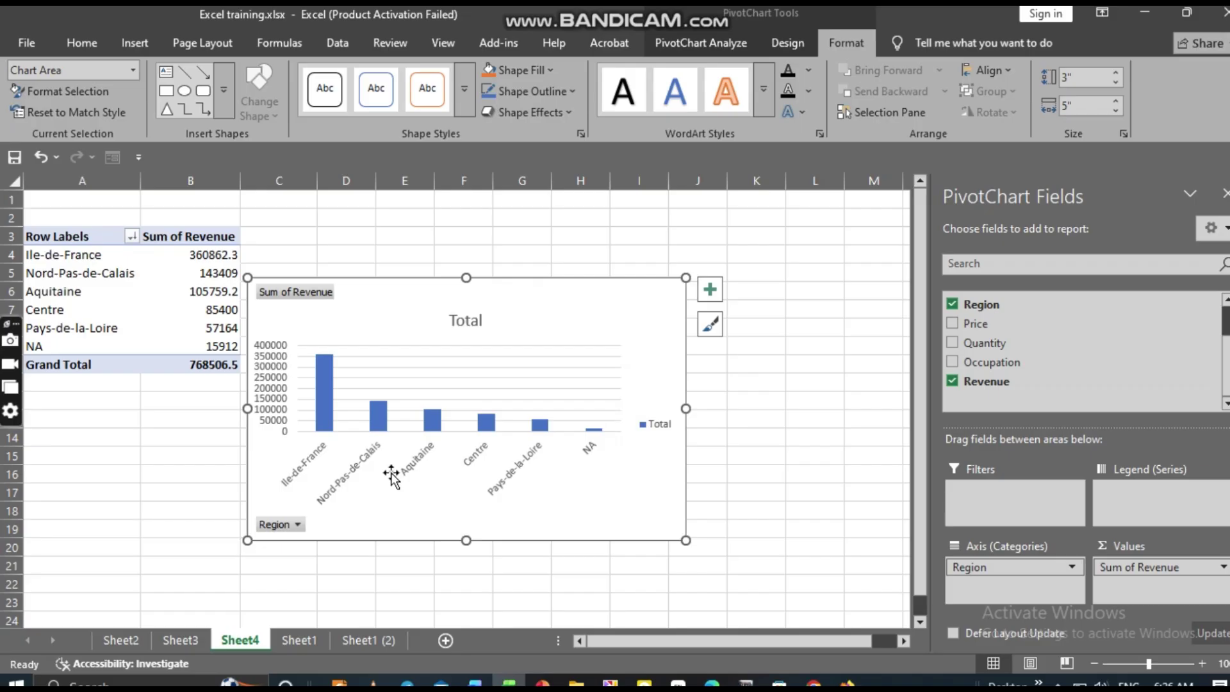
{"action": "left_click_drag", "start_coordinate": [582, 301], "coordinate": [628, 256]}
{"action": "left_click", "coordinate": [356, 294]}
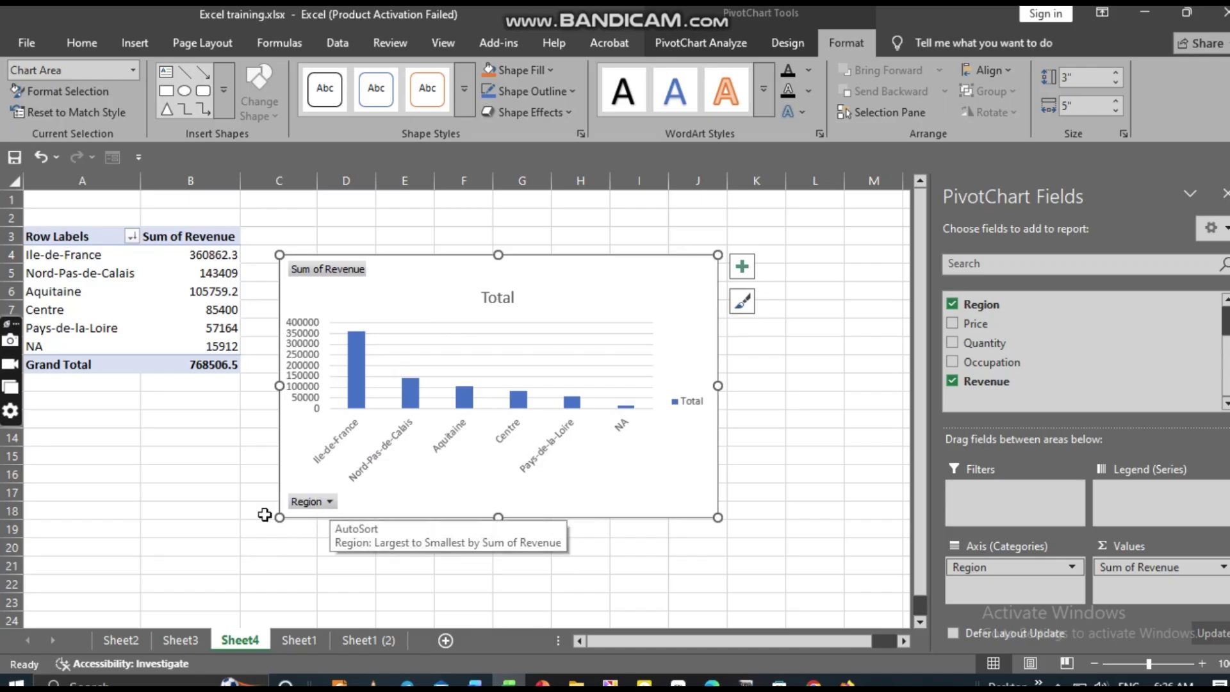
Exclude NA from the PivotChart through its Region filter
{"action": "left_click", "coordinate": [329, 502]}
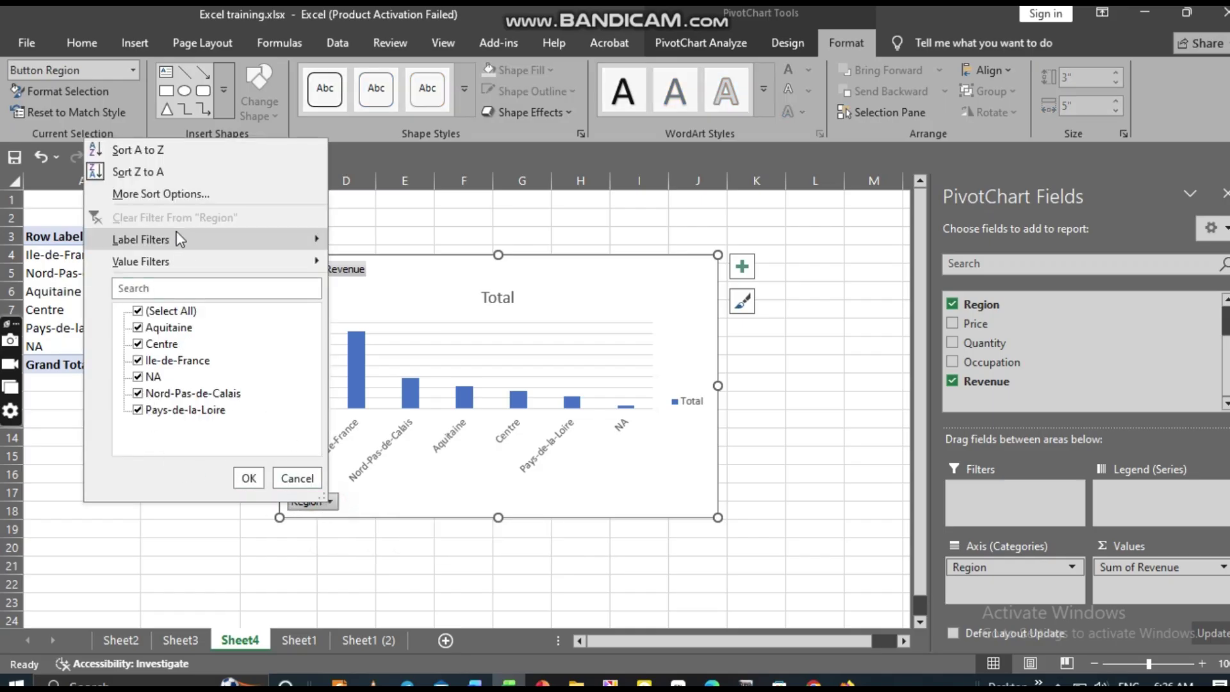
{"action": "left_click", "coordinate": [249, 478]}
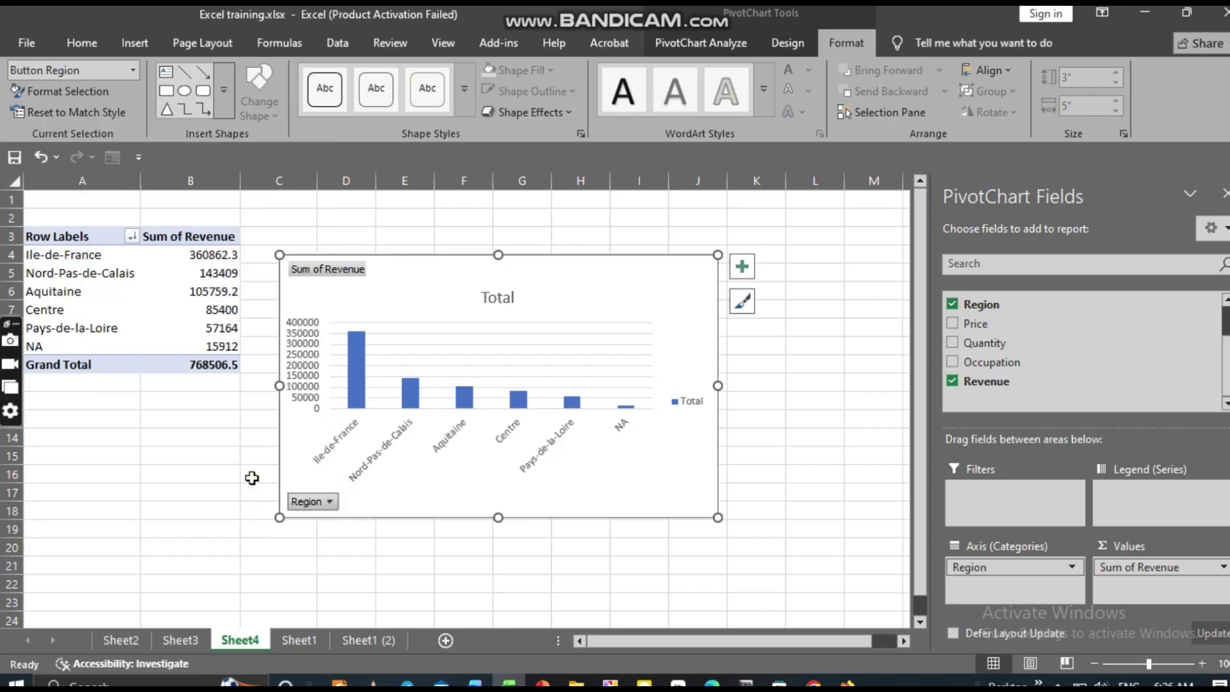
{"action": "left_click", "coordinate": [328, 502]}
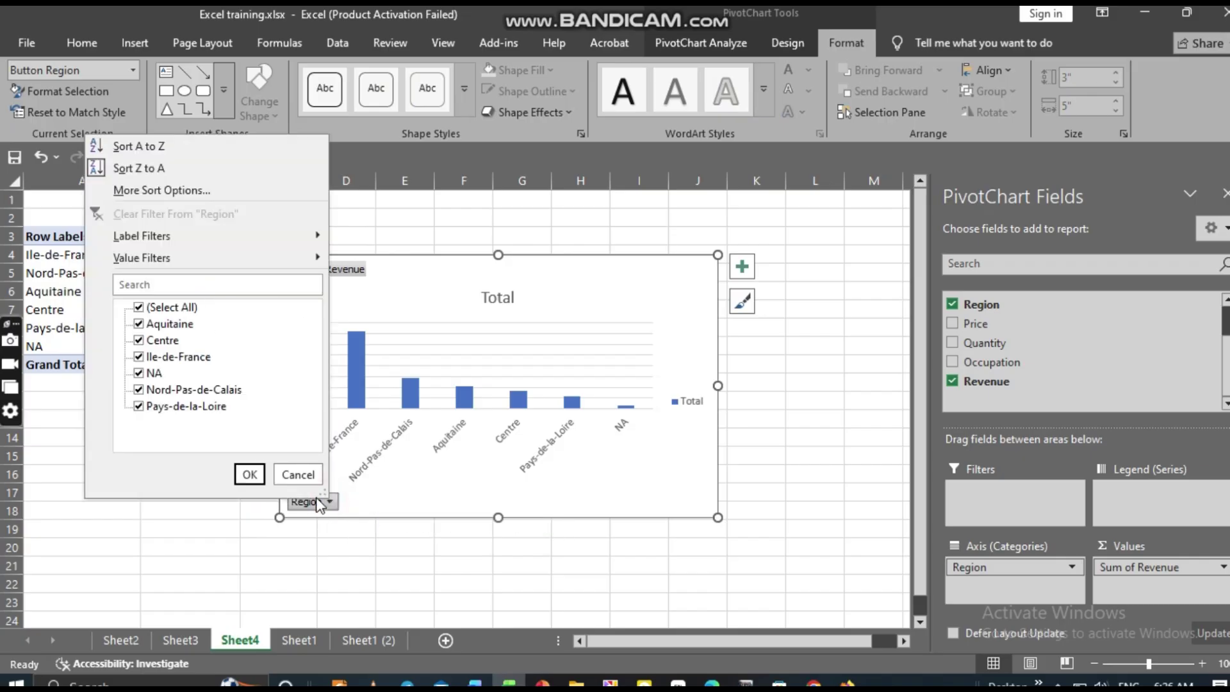
{"action": "left_click", "coordinate": [139, 374]}
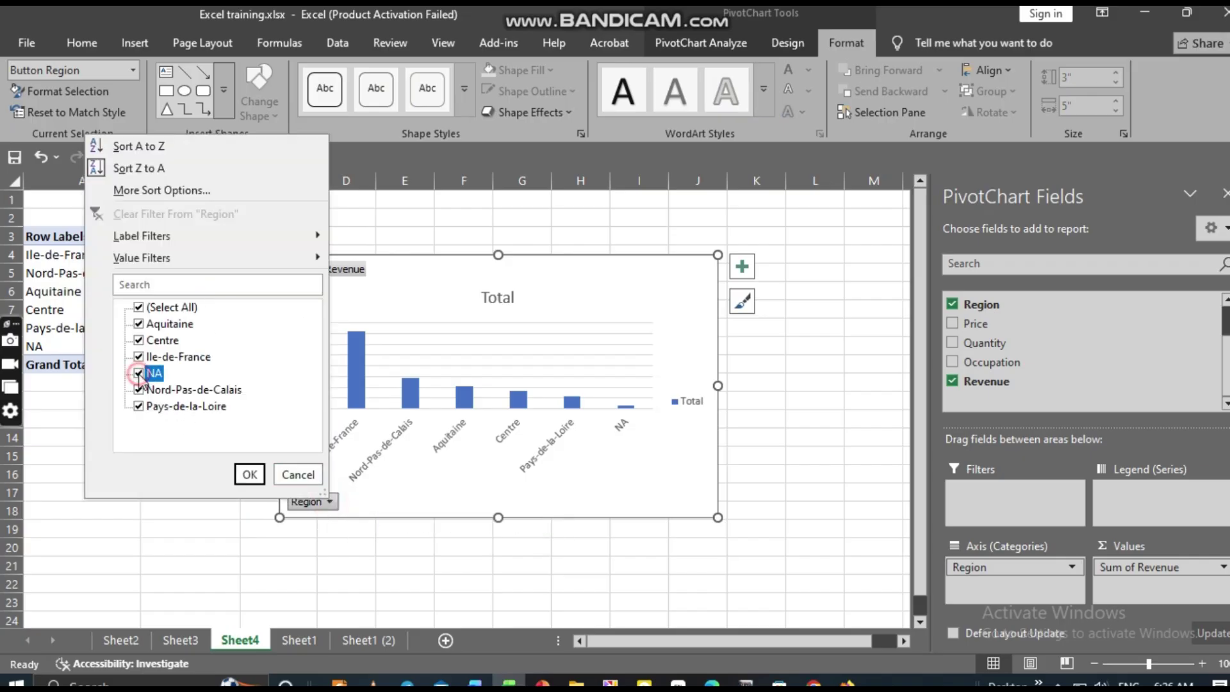
{"action": "left_click", "coordinate": [249, 474]}
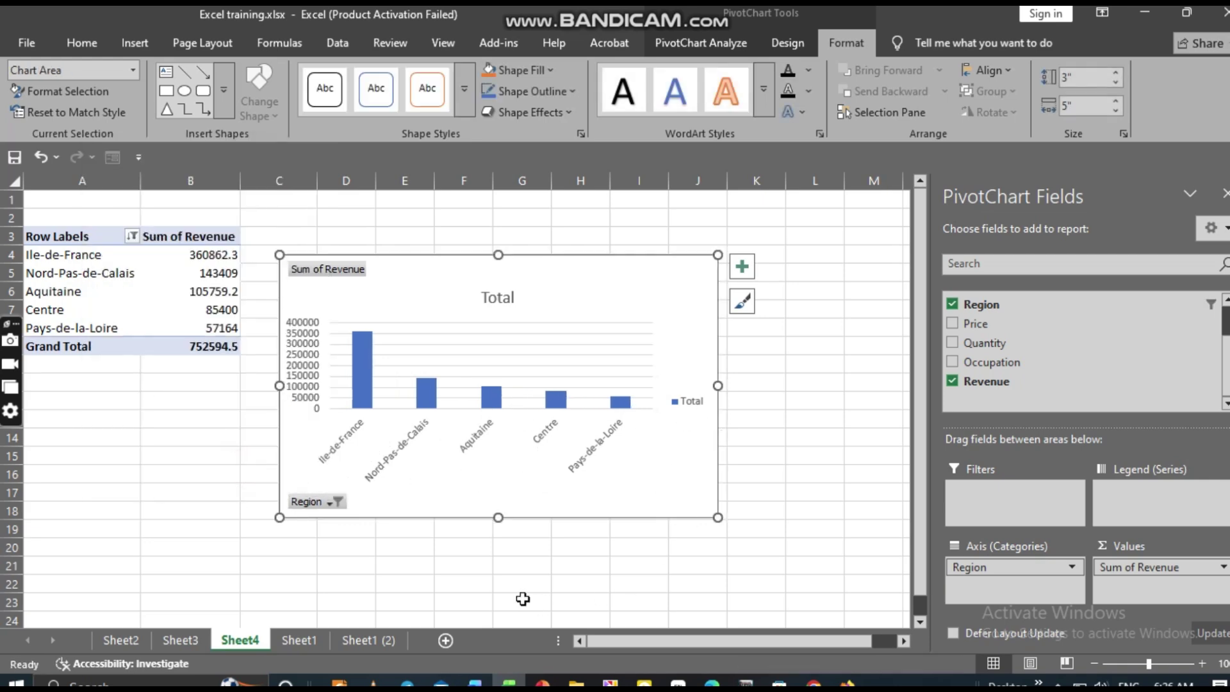
Exclude Nord-Pas-de-Calais and Pays-de-la-Loire as well in the PivotChart's Region filter
{"action": "left_click", "coordinate": [329, 505]}
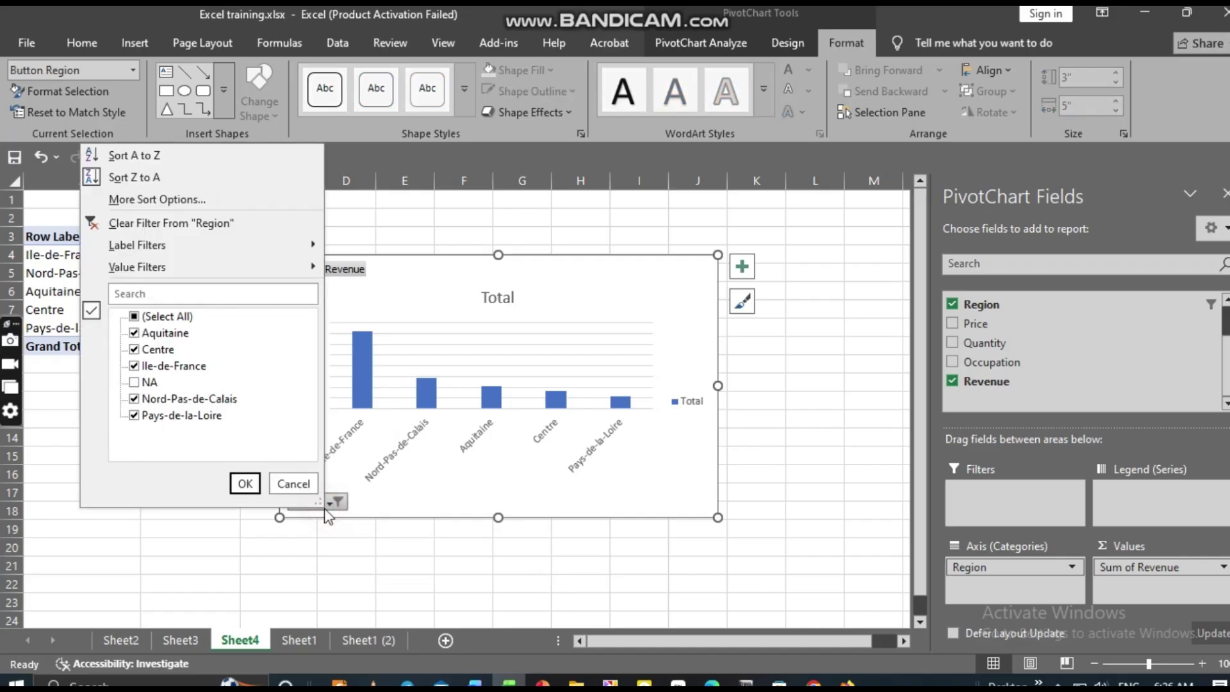
{"action": "left_click", "coordinate": [134, 400]}
{"action": "left_click", "coordinate": [134, 416]}
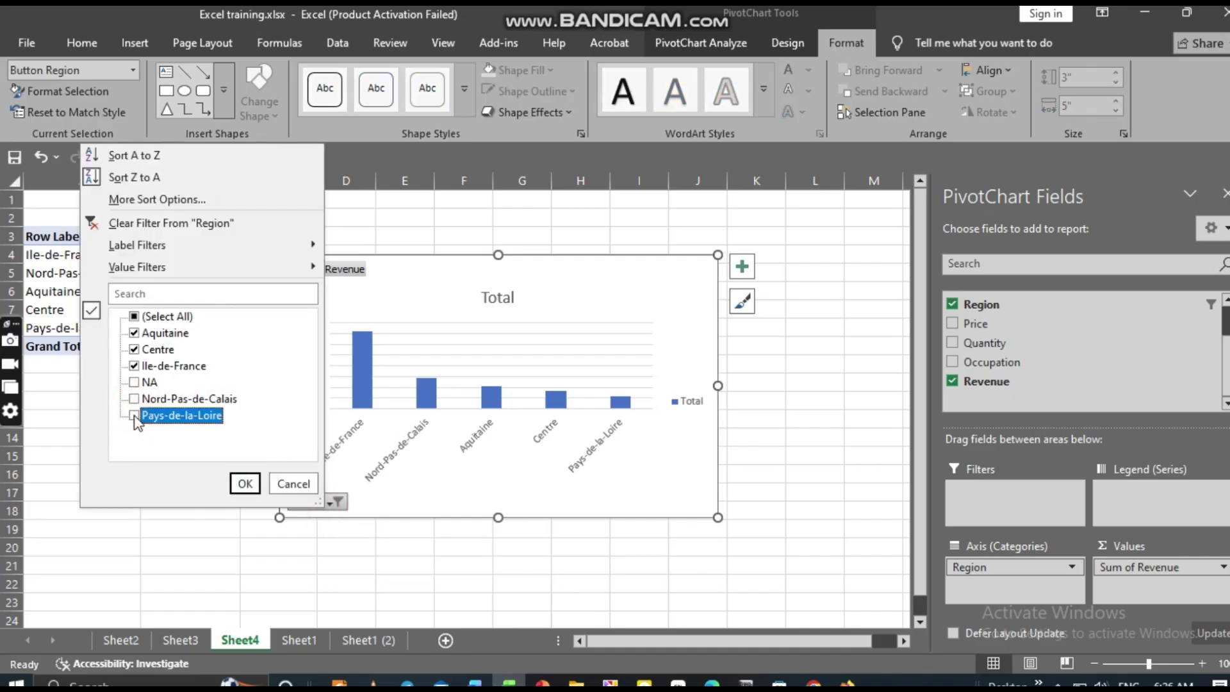
{"action": "left_click", "coordinate": [244, 485]}
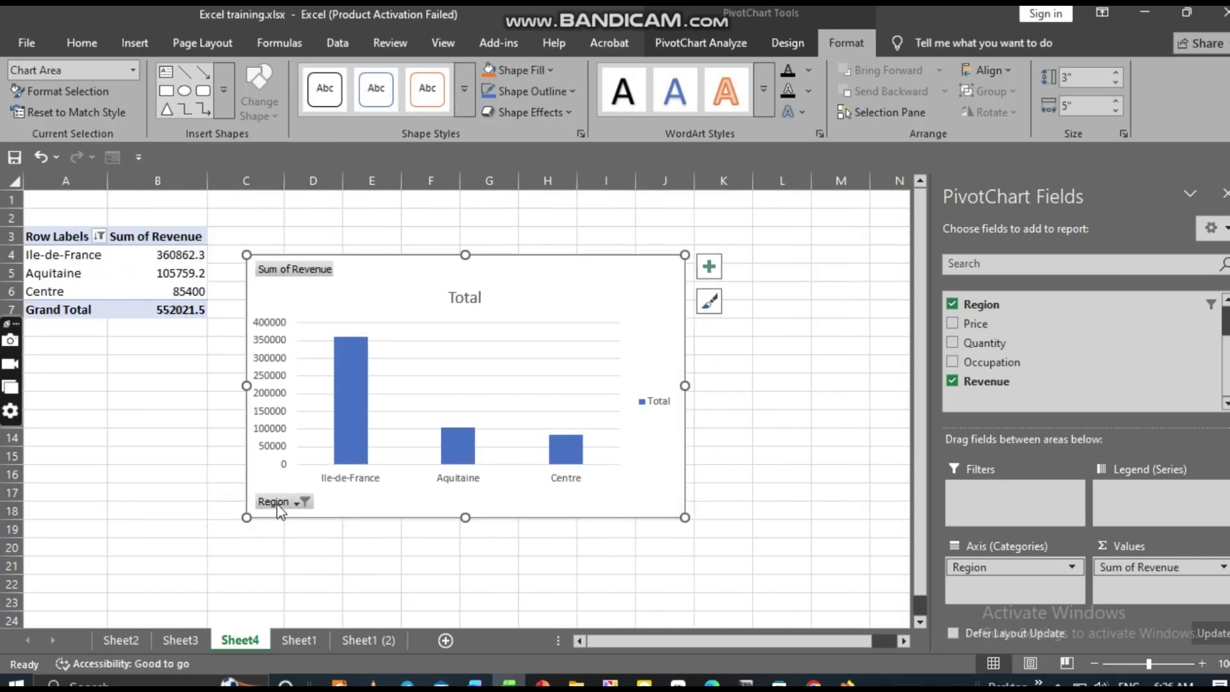
{"action": "left_click", "coordinate": [297, 504]}
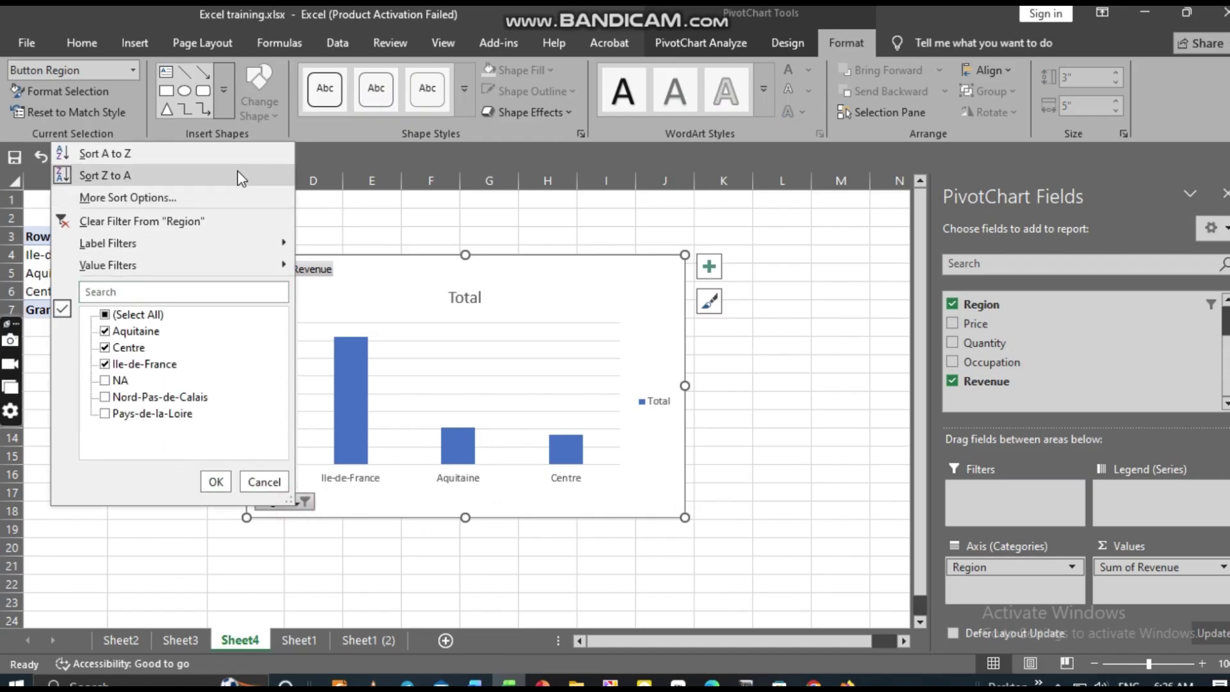
{"action": "left_click", "coordinate": [169, 315]}
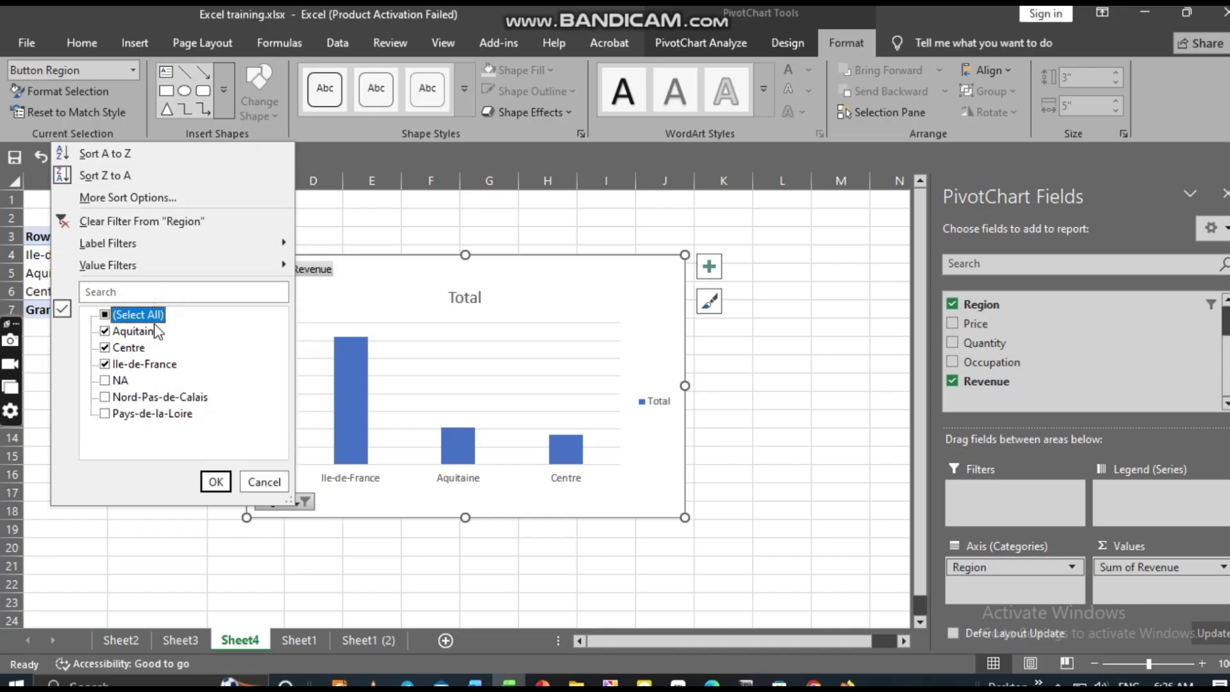
{"action": "left_click", "coordinate": [147, 332]}
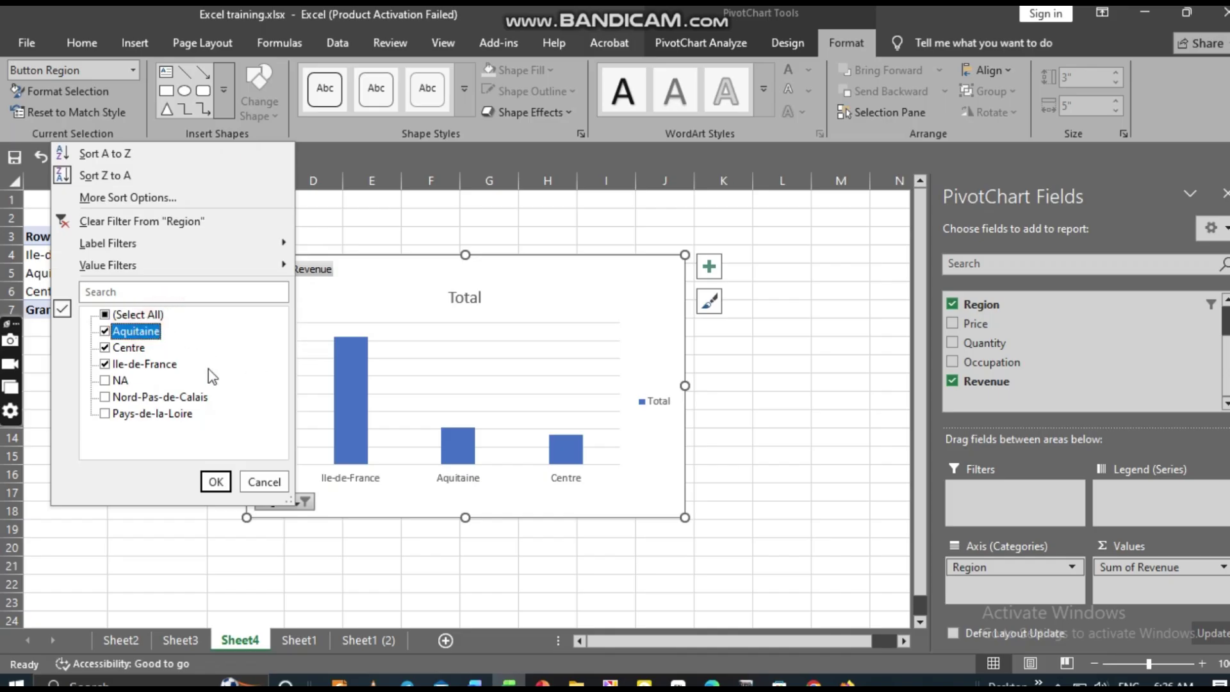
{"action": "left_click", "coordinate": [216, 482]}
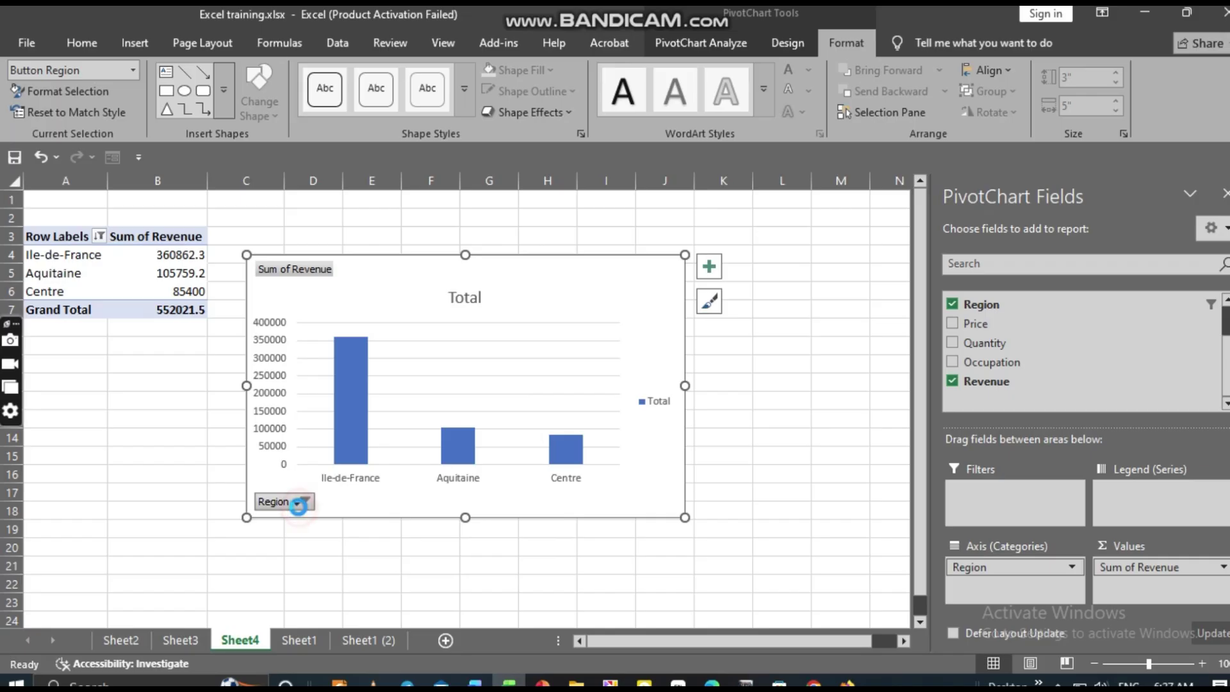
Include Pays-de-la-Loire, Nord-Pas-de-Calais and NA again in the PivotChart's Region filter and exclude Ile-de-France
{"action": "left_click", "coordinate": [302, 502]}
{"action": "left_click", "coordinate": [106, 415]}
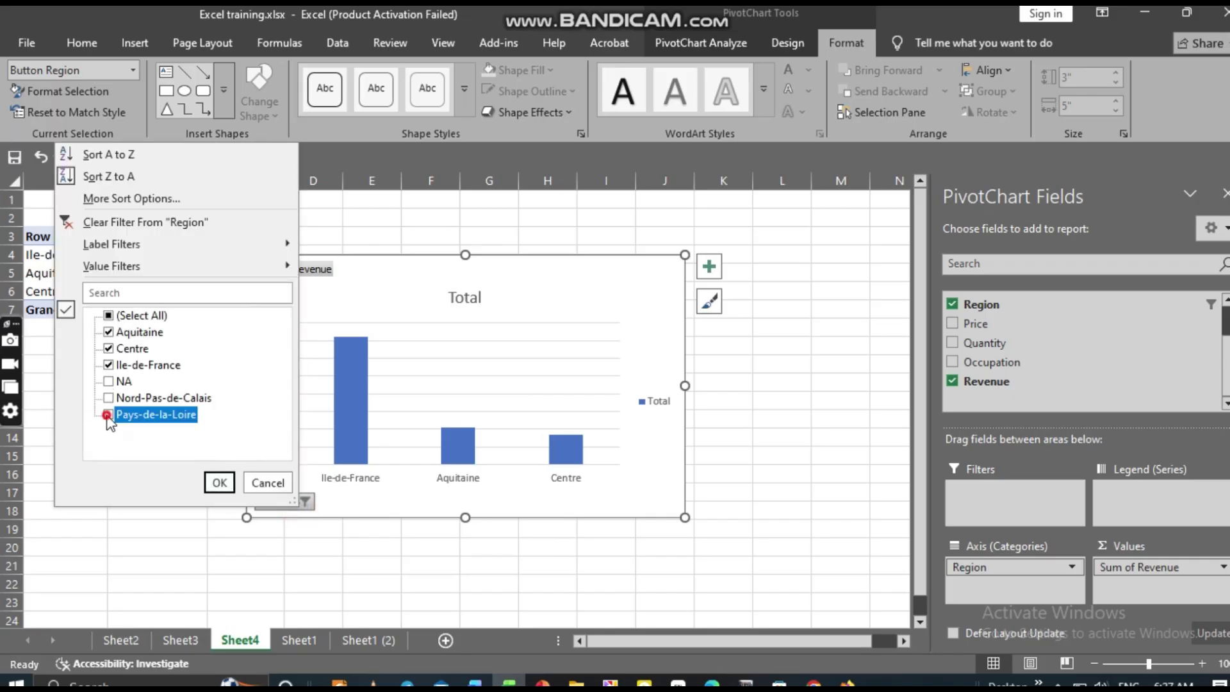
{"action": "left_click", "coordinate": [109, 399]}
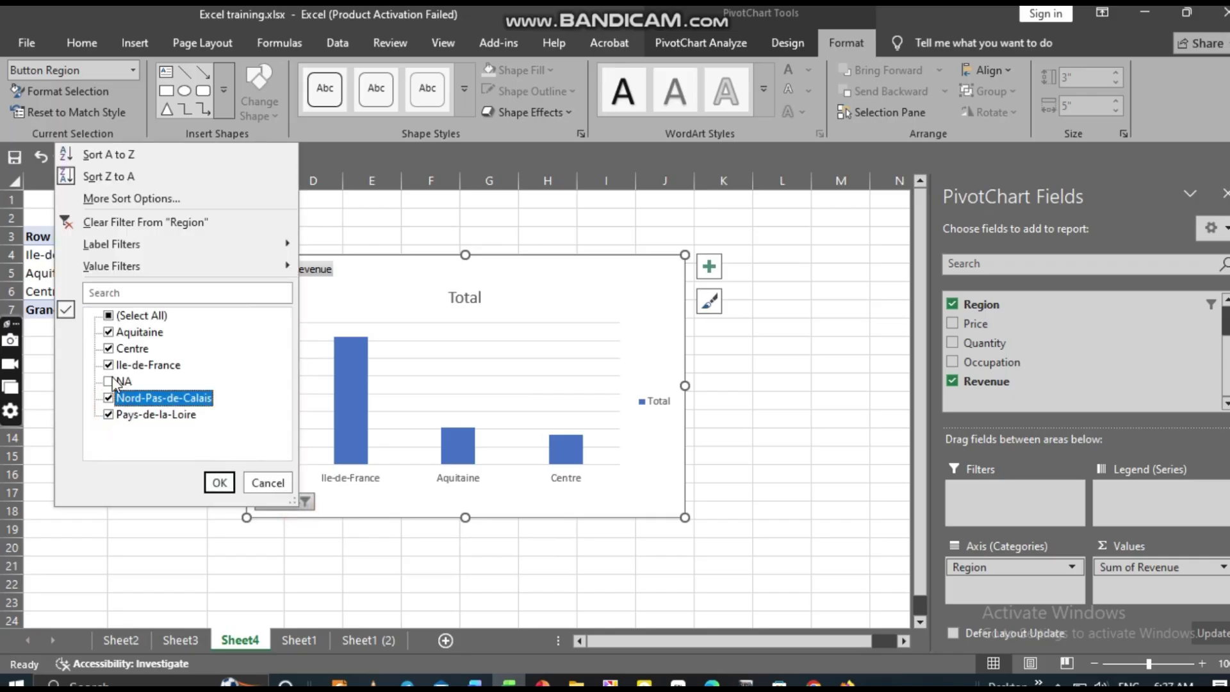
{"action": "left_click", "coordinate": [108, 382]}
{"action": "left_click", "coordinate": [108, 365]}
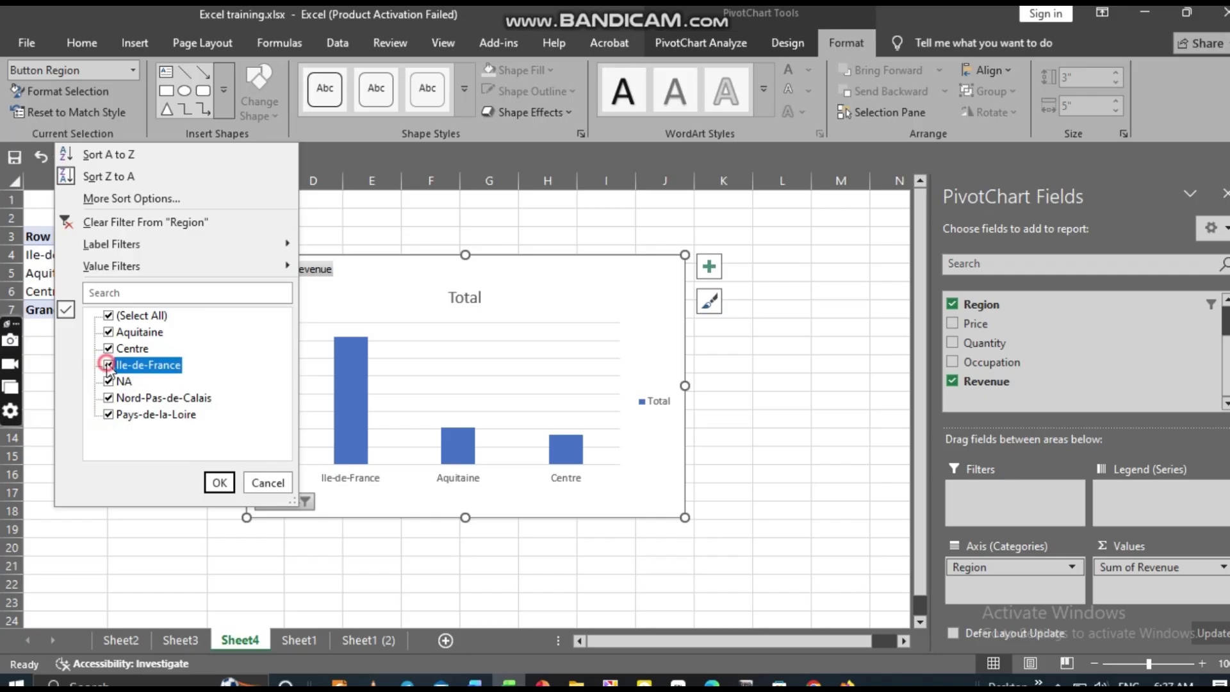
{"action": "left_click", "coordinate": [220, 483]}
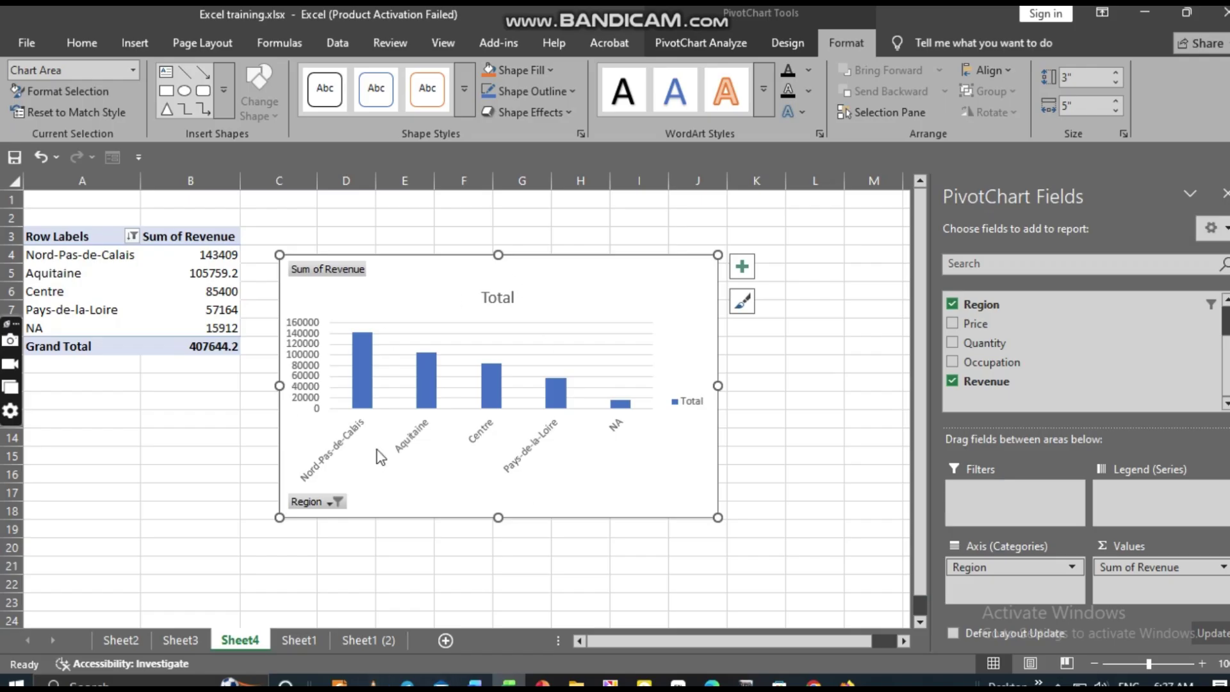
Move the PivotChart up beside the PivotTable so that it starts near row 1 at column D
{"action": "left_click", "coordinate": [602, 283]}
{"action": "left_click_drag", "start_coordinate": [639, 223], "coordinate": [656, 229]}
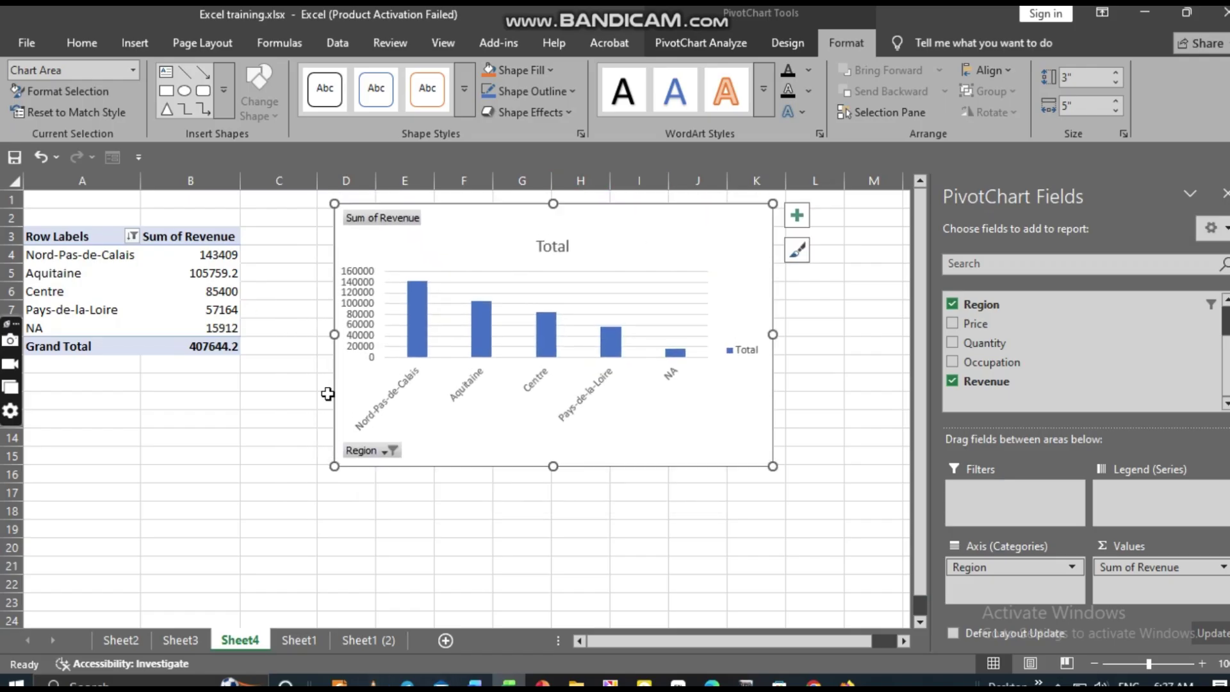